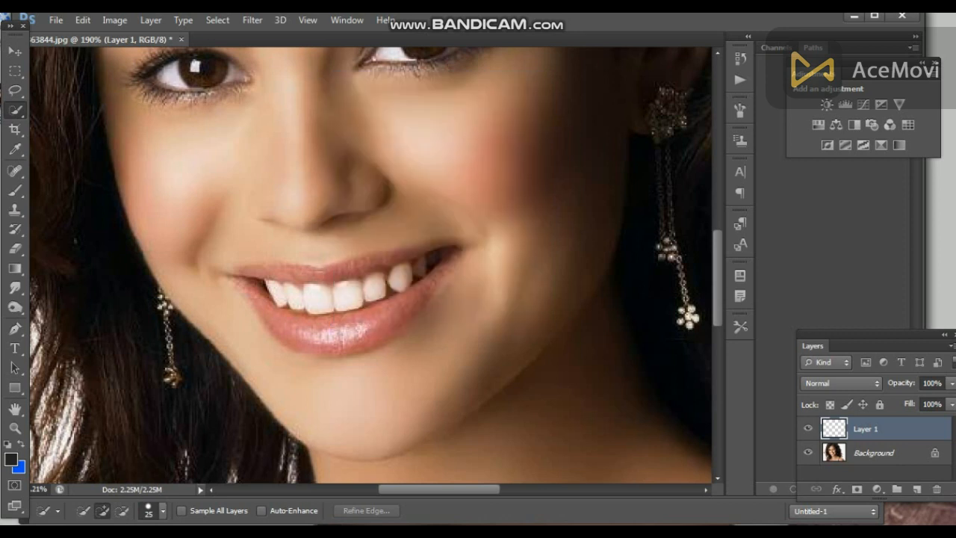
Flatten the image into one layer and duplicate the background layer
click(151, 21)
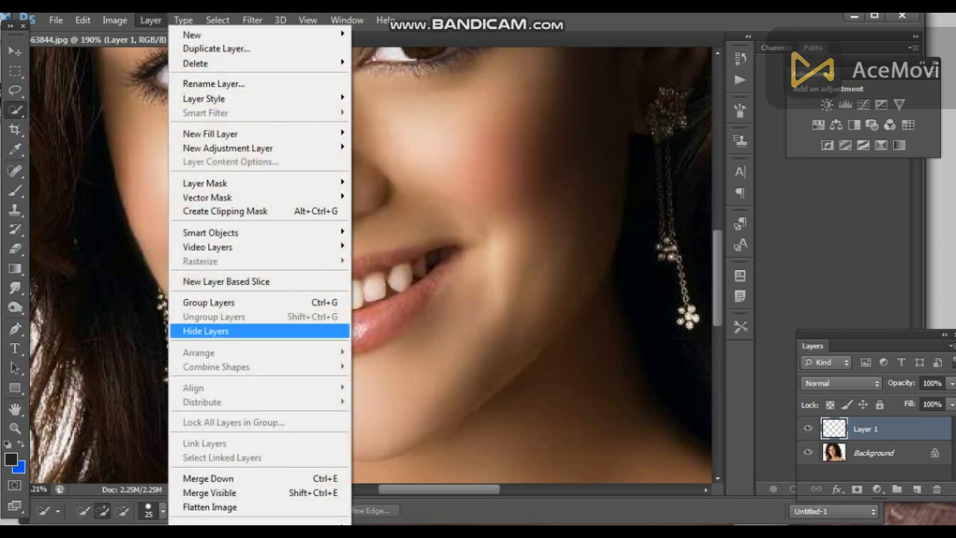
click(209, 506)
drag(874, 428, 917, 490)
Select the whole mouth, including lips and teeth, with the Quick Selection tool at a brush size of 10
key(bracketleft)
key(bracketleft)
key(bracketleft)
mouse_move(281, 323)
mouse_down()
mouse_move(310, 327)
mouse_move(400, 295)
mouse_move(441, 295)
mouse_move(437, 302)
mouse_move(448, 254)
mouse_move(248, 273)
mouse_move(306, 263)
mouse_move(411, 275)
mouse_move(415, 254)
mouse_up()
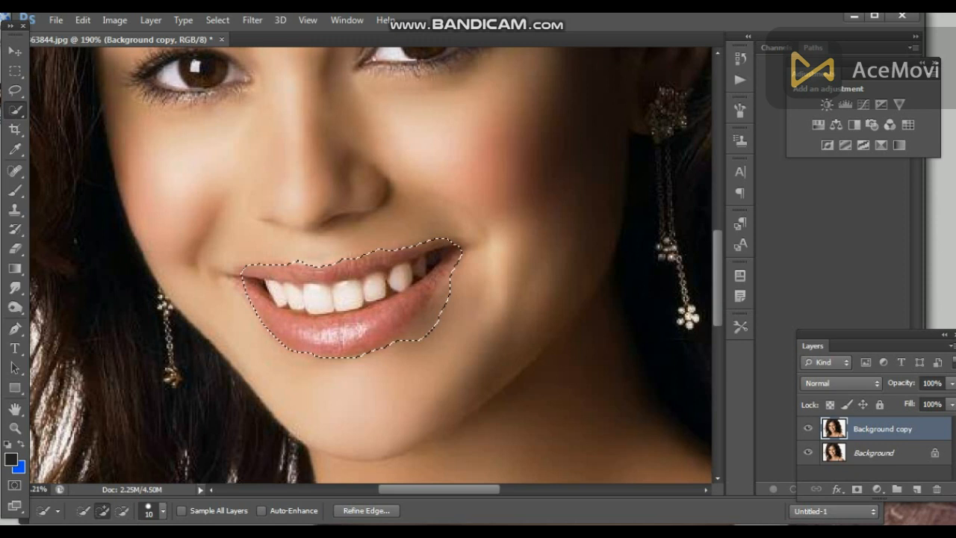
Refine the mouth selection with the Lasso tool, trimming excess skin beside the lower lip and adding the lips' left corner
key(l)
mouse_move(415, 317)
mouse_down()
mouse_move(395, 406)
mouse_move(478, 422)
mouse_up()
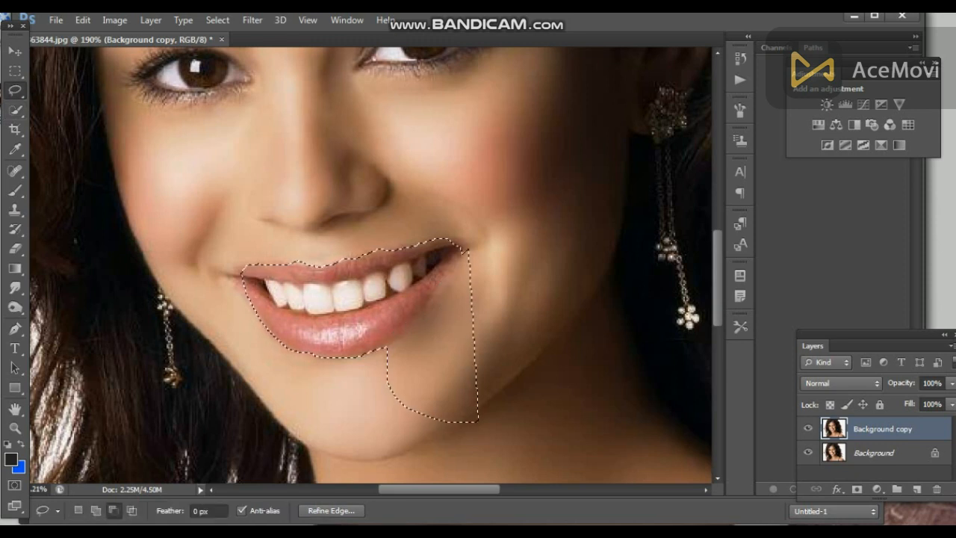
key(alt)
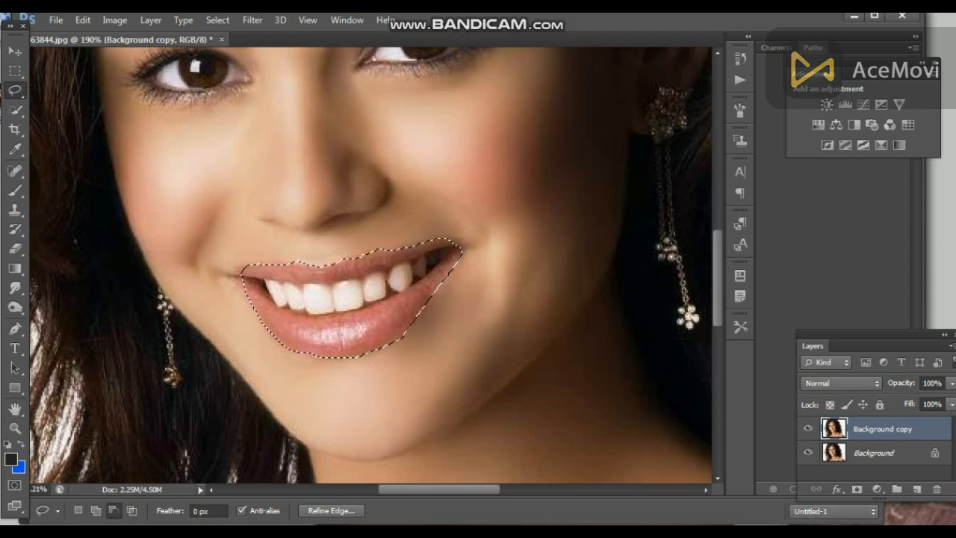
key(shift)
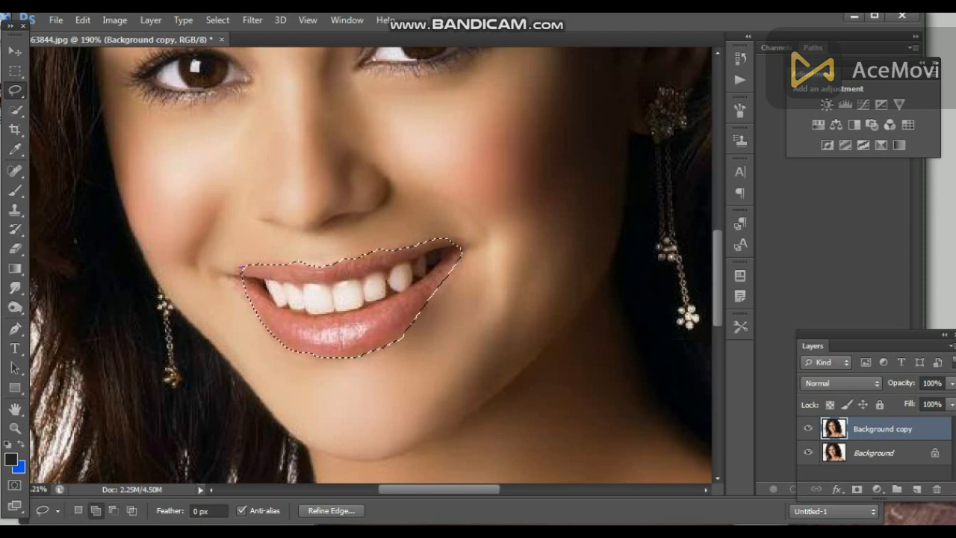
key(shift)
key(ctrl+z)
key(alt)
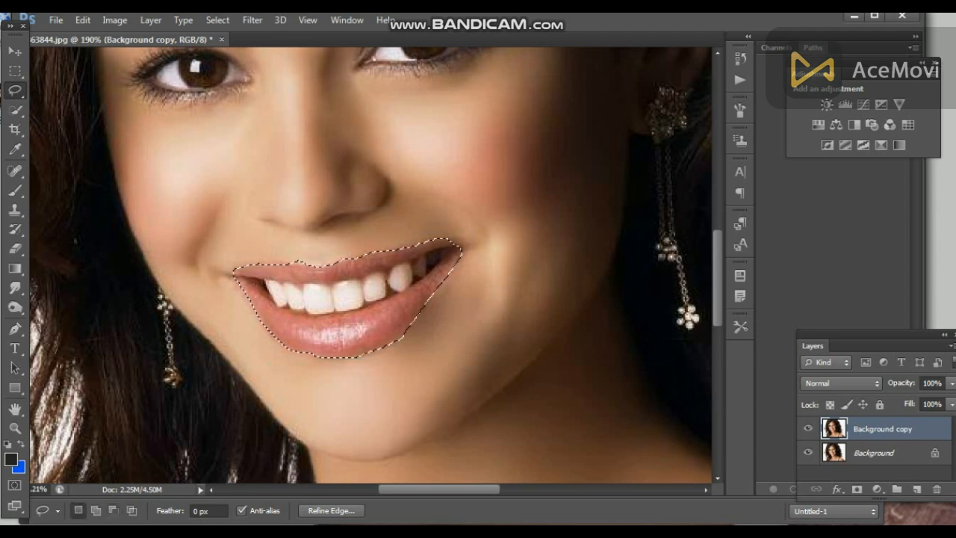
key(shift)
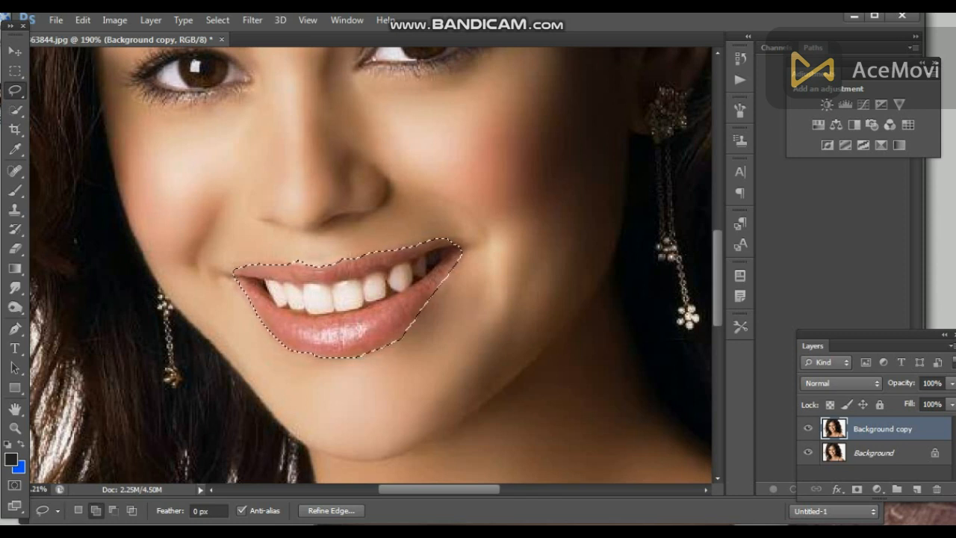
Subtract the teeth from the mouth selection so that only the lips are selected
drag(403, 290, 344, 315)
mouse_move(373, 268)
mouse_down()
mouse_move(440, 258)
mouse_move(366, 307)
mouse_move(301, 314)
mouse_up()
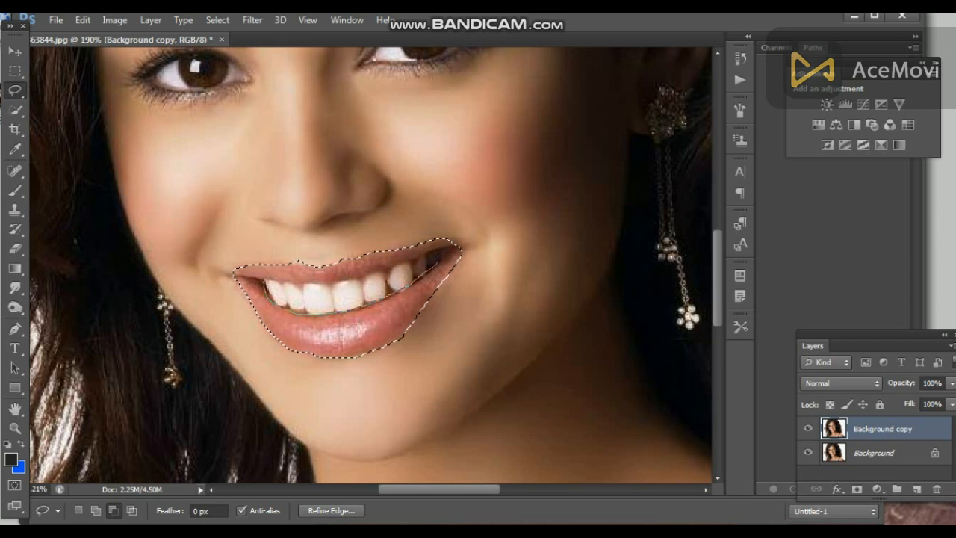
drag(329, 275, 440, 248)
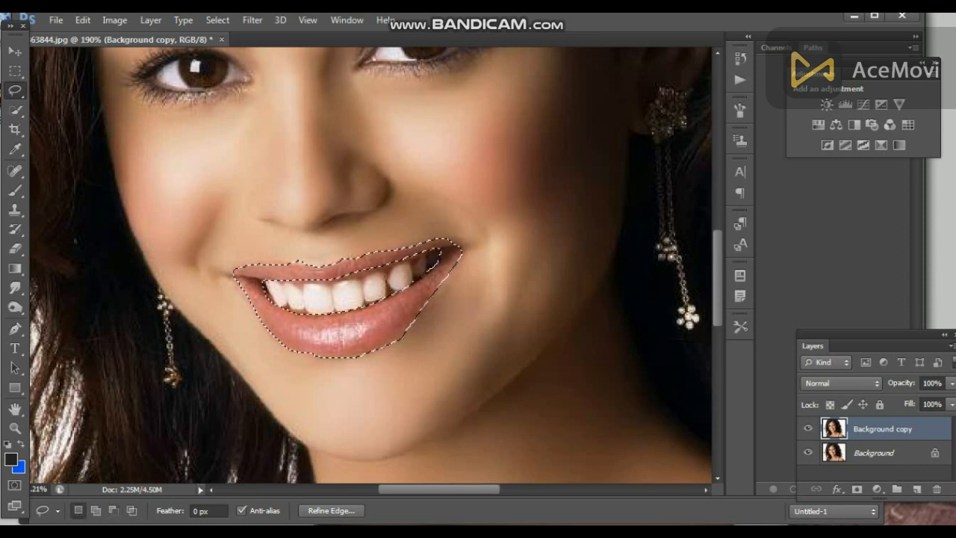
Refine the inner lip selection, adding the dark mouth corner beyond the back teeth
scroll(416, 318, up, 2)
scroll(407, 318, up, 1)
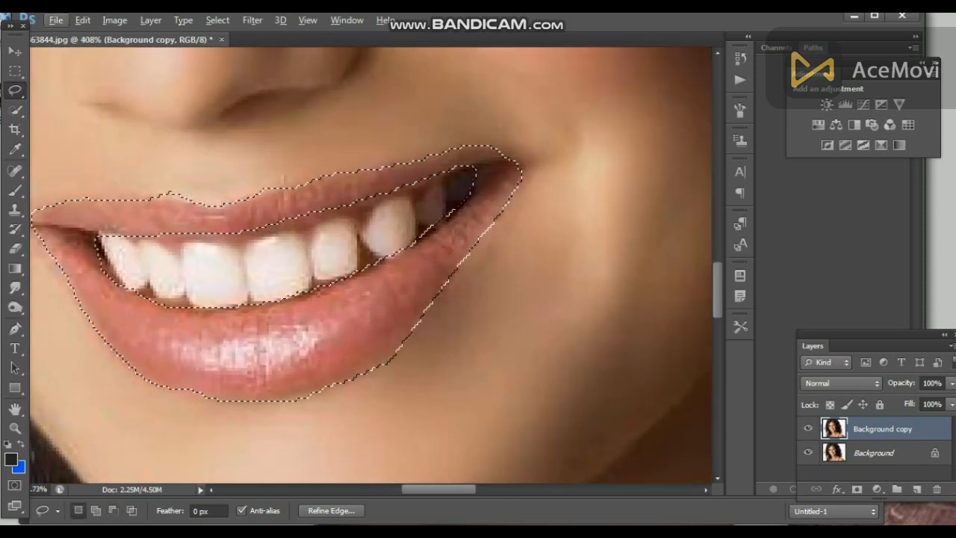
mouse_move(428, 183)
mouse_down()
mouse_move(294, 230)
mouse_move(239, 235)
mouse_move(226, 222)
mouse_up()
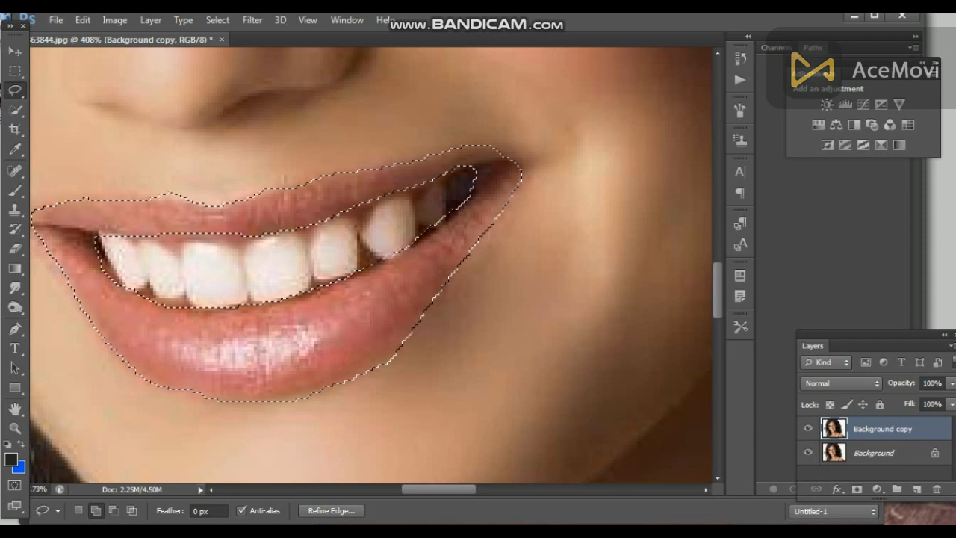
mouse_move(464, 228)
mouse_down()
mouse_move(498, 173)
mouse_move(444, 209)
mouse_move(452, 219)
mouse_move(487, 183)
mouse_move(441, 182)
mouse_up()
drag(467, 235, 449, 163)
drag(314, 254, 439, 247)
key(shift)
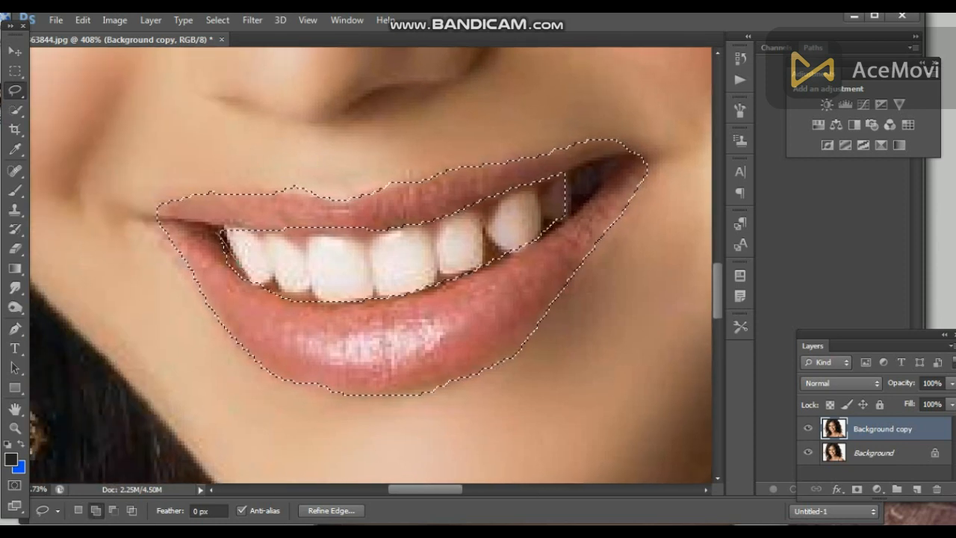
Refine the lip selection along the lower edges of the teeth, following the gaps between them
key(alt)
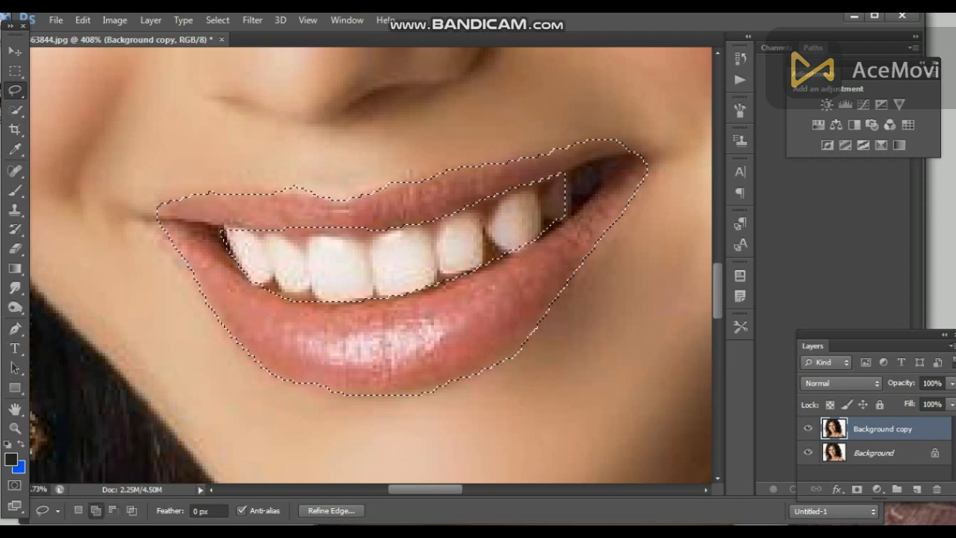
key(alt)
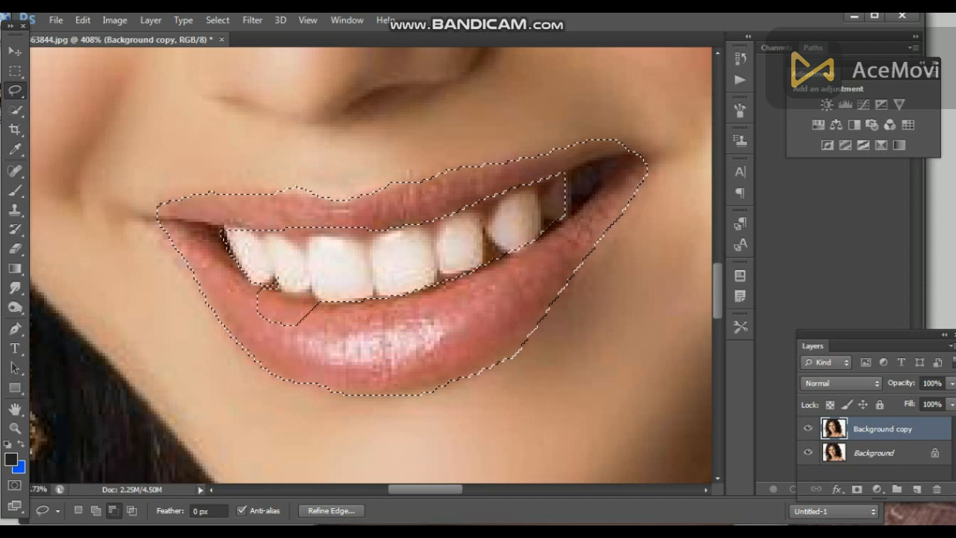
key(ctrl+alt+z)
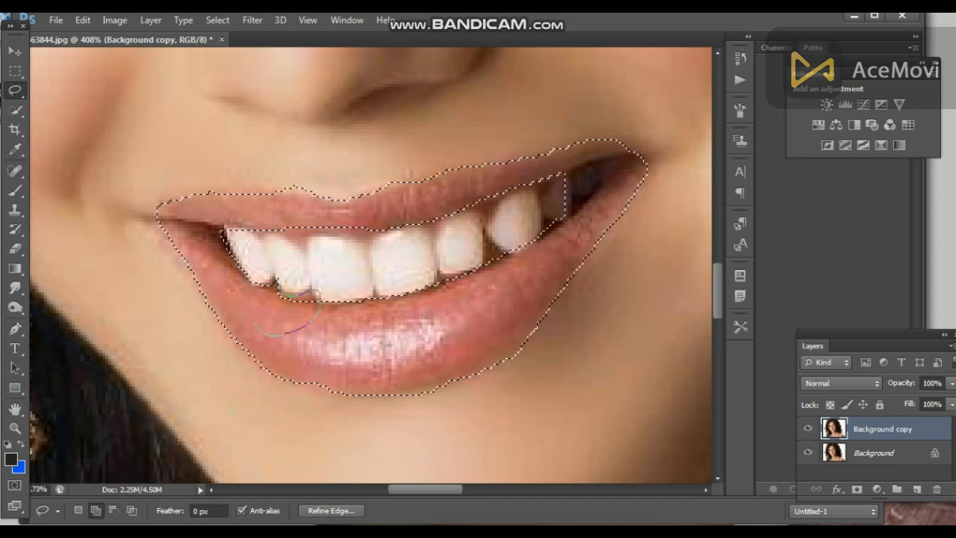
key(alt)
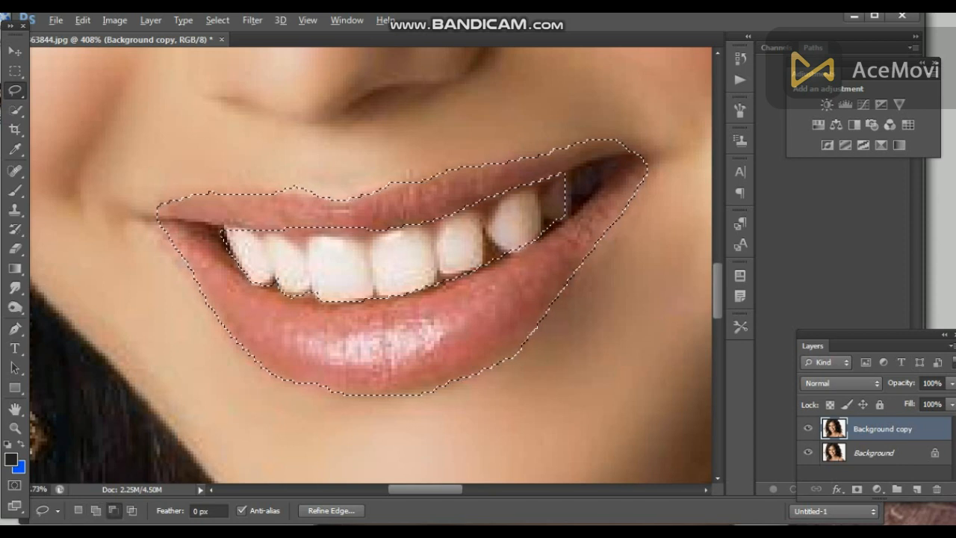
key(ctrl+alt+z)
drag(436, 303, 441, 301)
key(shift)
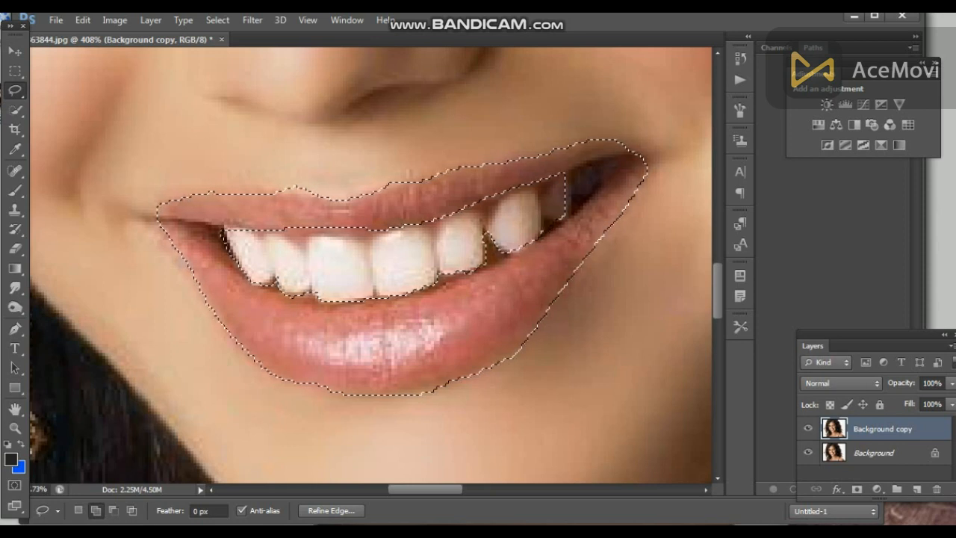
drag(541, 239, 566, 217)
key(alt)
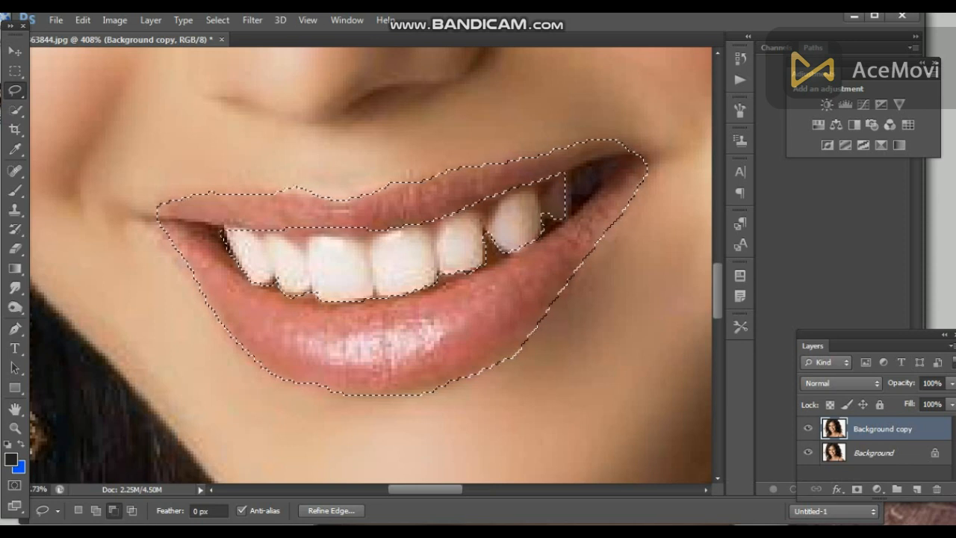
Shift the selected lips' midtone color balance toward blue and slightly toward magenta, and deselect
scroll(469, 308, down, 2)
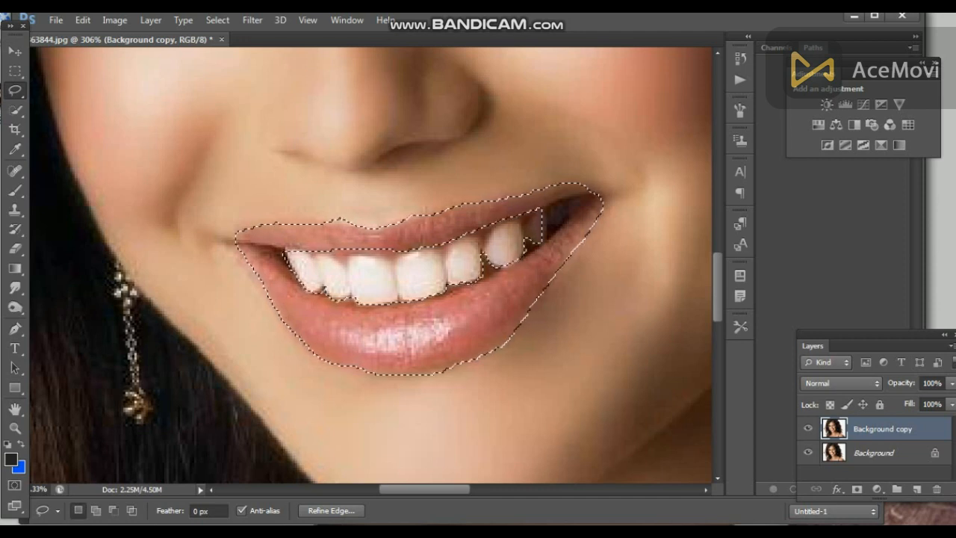
key(ctrl+b)
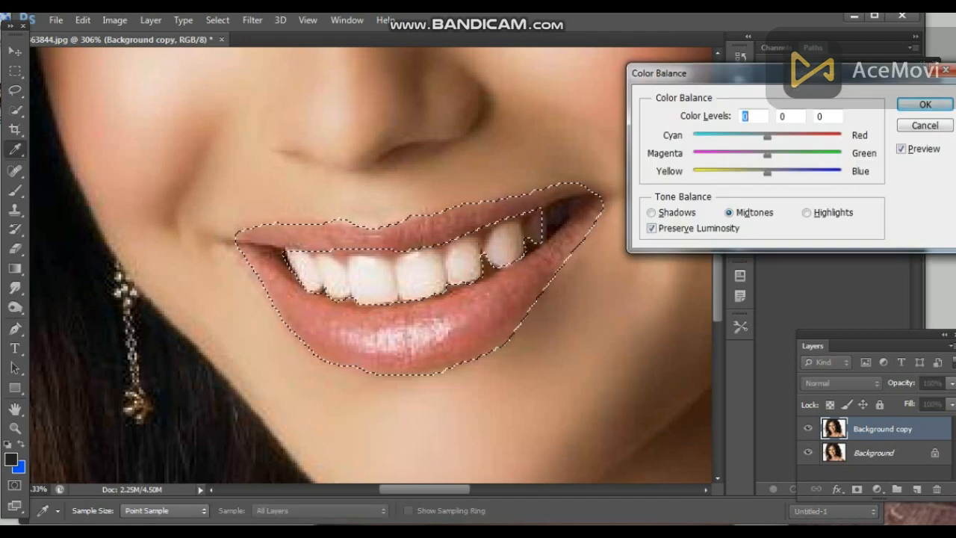
drag(768, 172, 786, 173)
mouse_move(767, 137)
mouse_down()
mouse_move(776, 137)
mouse_move(757, 137)
mouse_move(773, 136)
mouse_move(752, 154)
mouse_move(764, 154)
mouse_up()
key(Return)
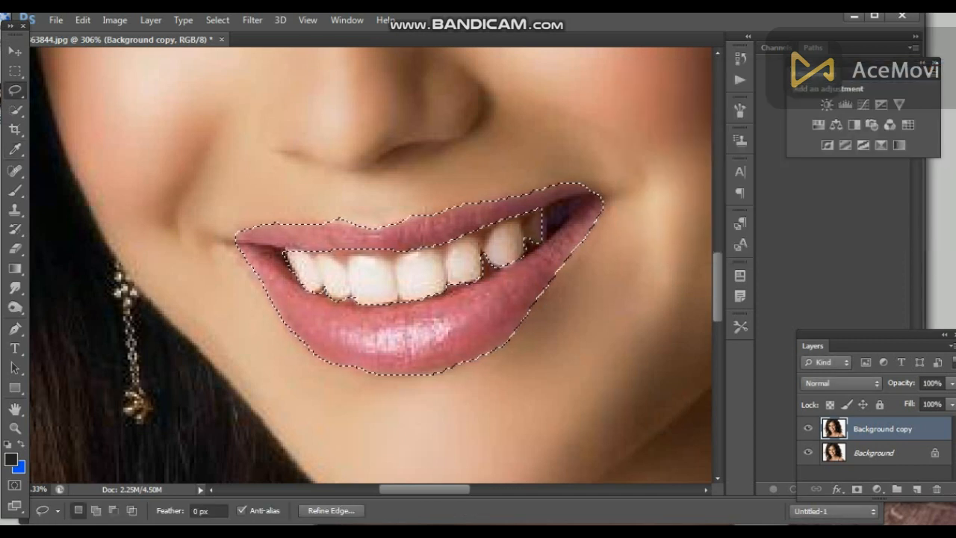
key(ctrl+d)
Darken both eyebrows with the Burn tool at a 9 px brush size, midtones range and 53% exposure
scroll(236, 268, down, 13)
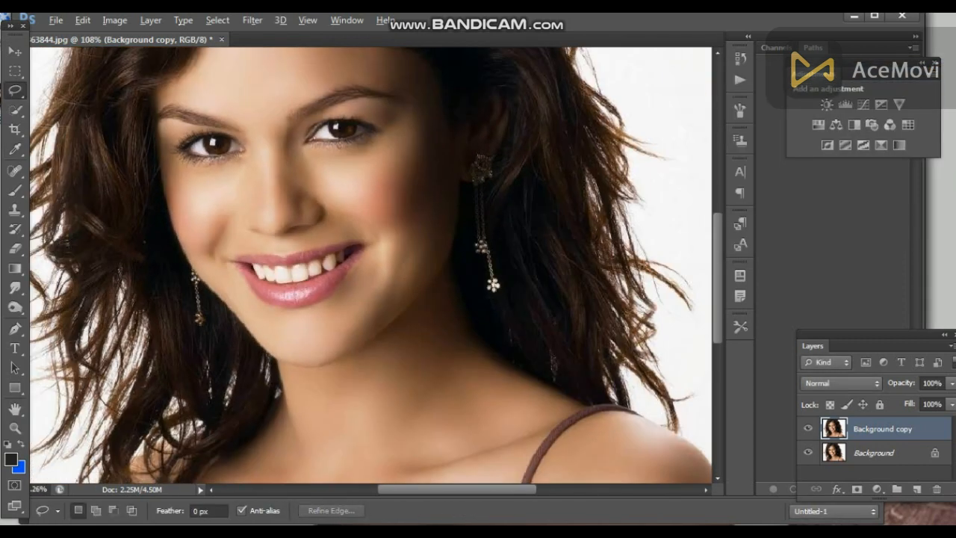
scroll(179, 276, down, 2)
scroll(180, 277, up, 8)
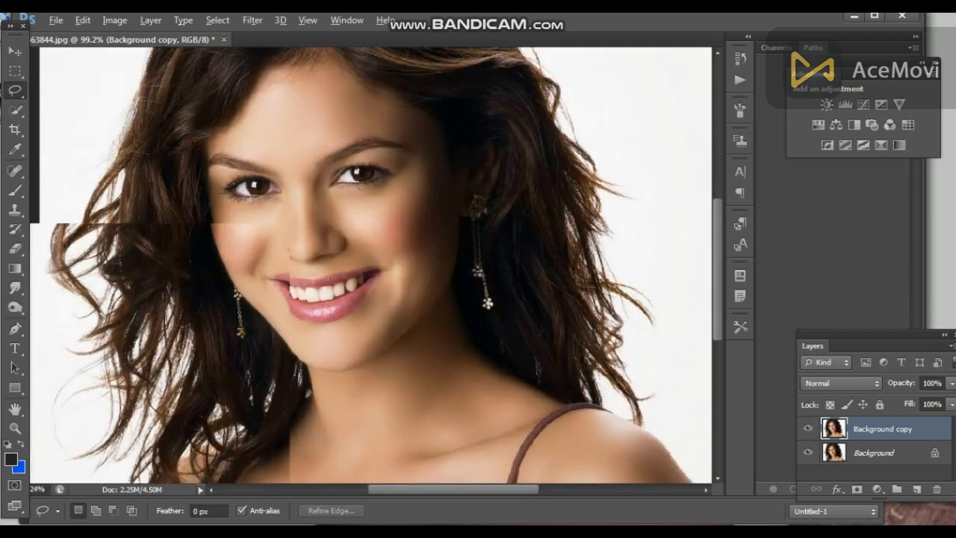
drag(352, 218, 339, 299)
scroll(339, 298, up, 6)
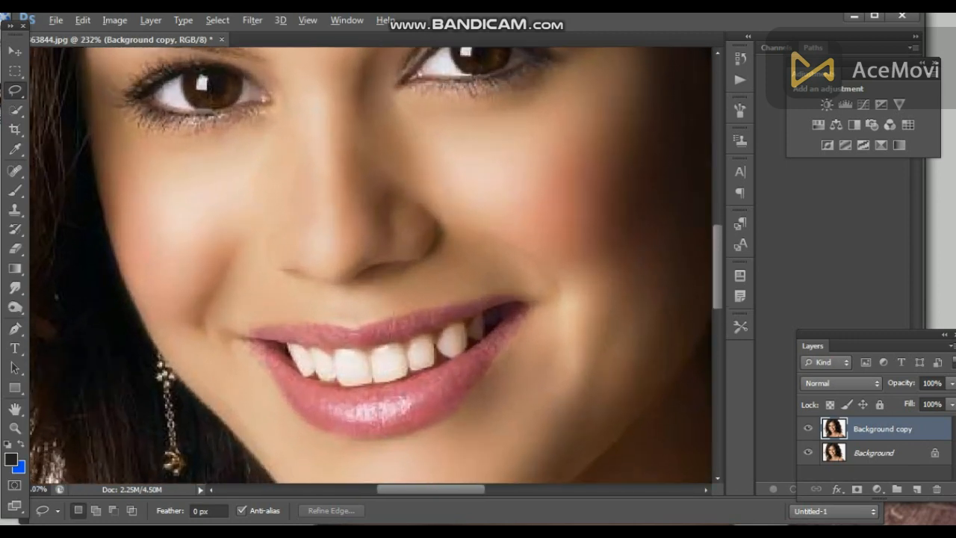
scroll(344, 306, down, 9)
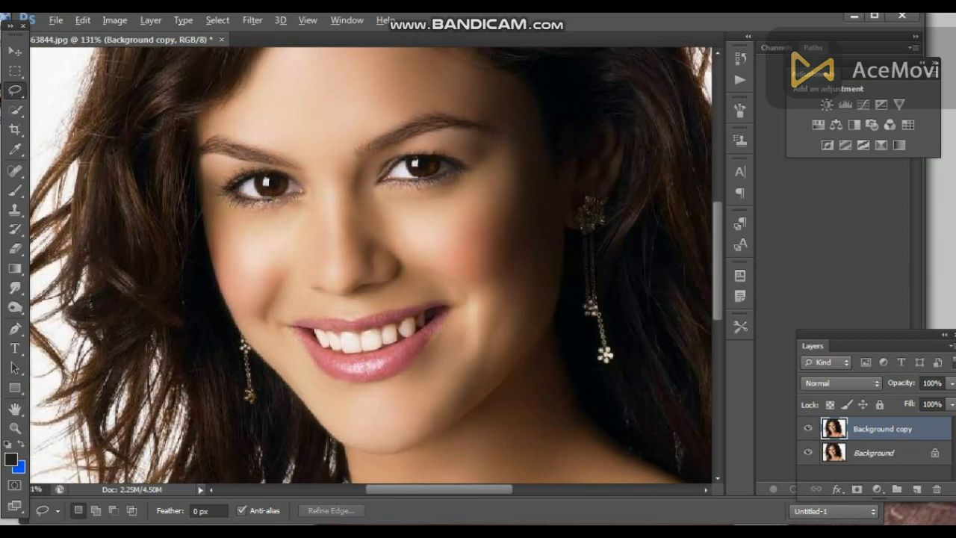
key(o)
right_click(306, 140)
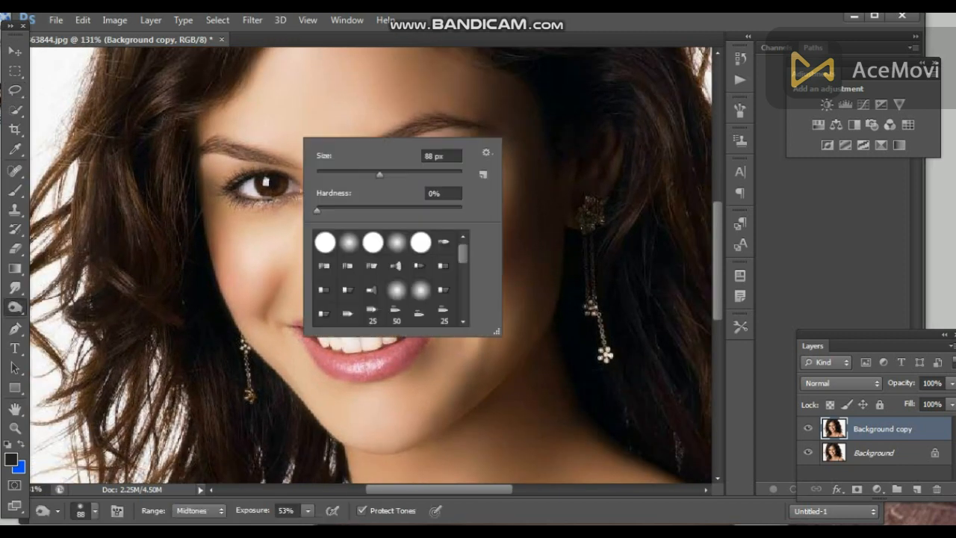
click(323, 174)
key(Return)
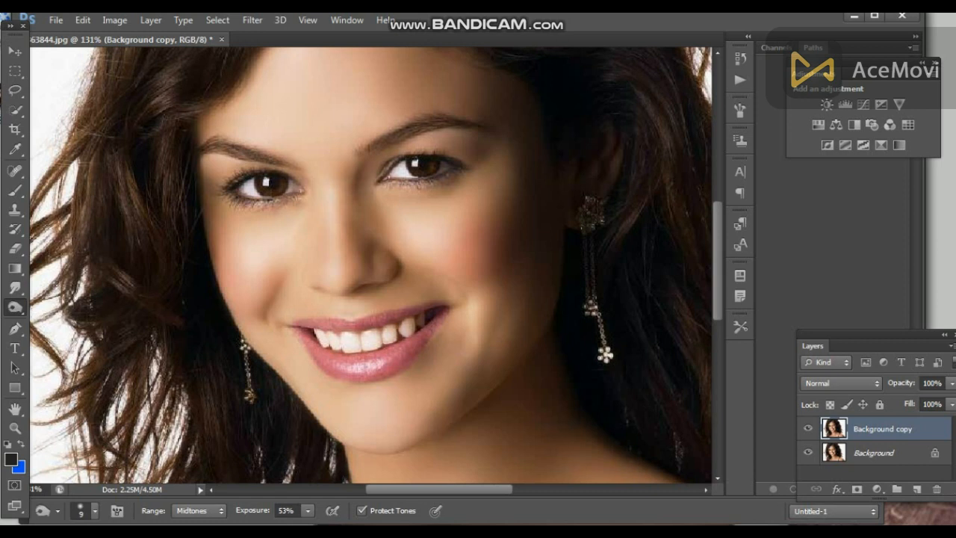
mouse_move(284, 160)
mouse_down()
mouse_move(208, 143)
mouse_move(266, 160)
mouse_up()
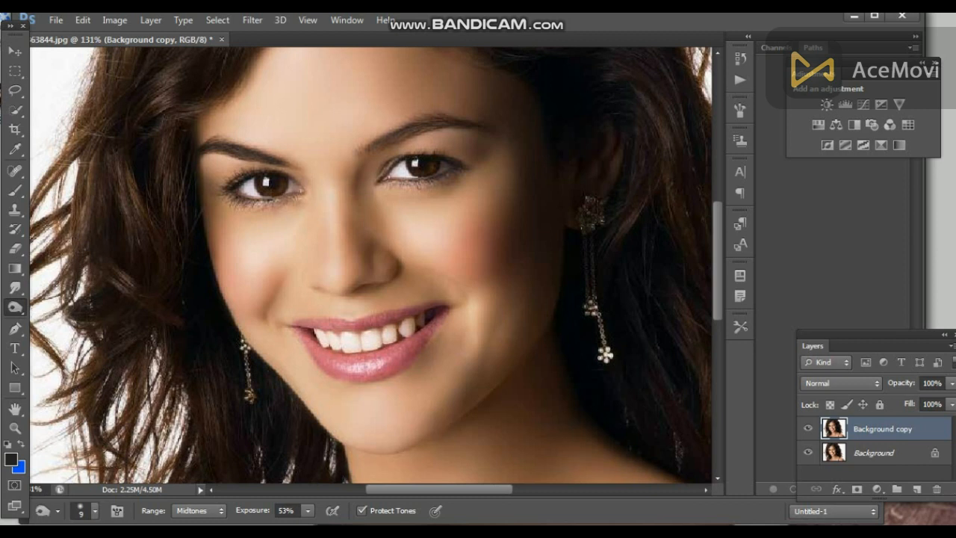
drag(375, 150, 456, 128)
Merge all visible layers into a single background layer
scroll(371, 265, down, 3)
scroll(371, 265, down, 1)
scroll(371, 266, down, 6)
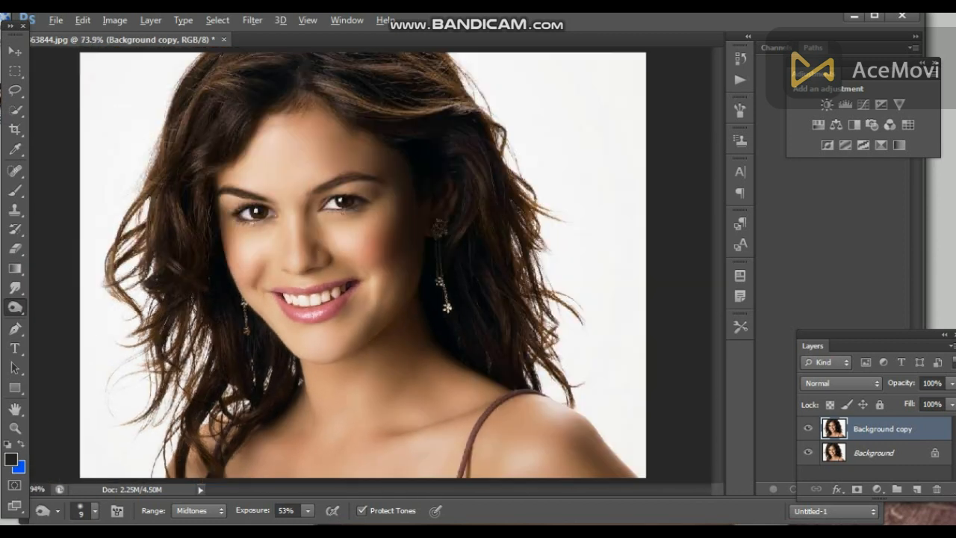
scroll(366, 269, down, 2)
click(150, 20)
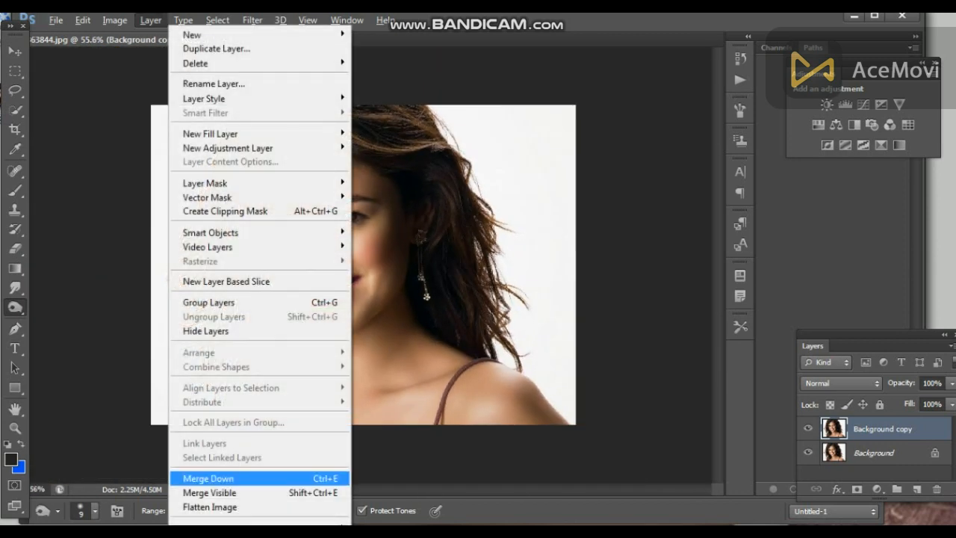
click(209, 492)
Activate the Brush tool and set the foreground color to white
scroll(359, 269, up, 5)
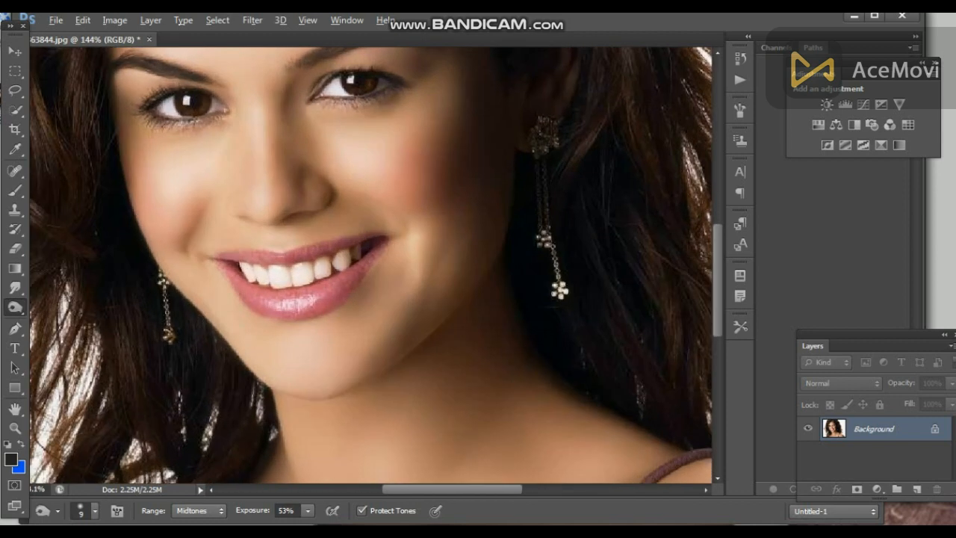
key(b)
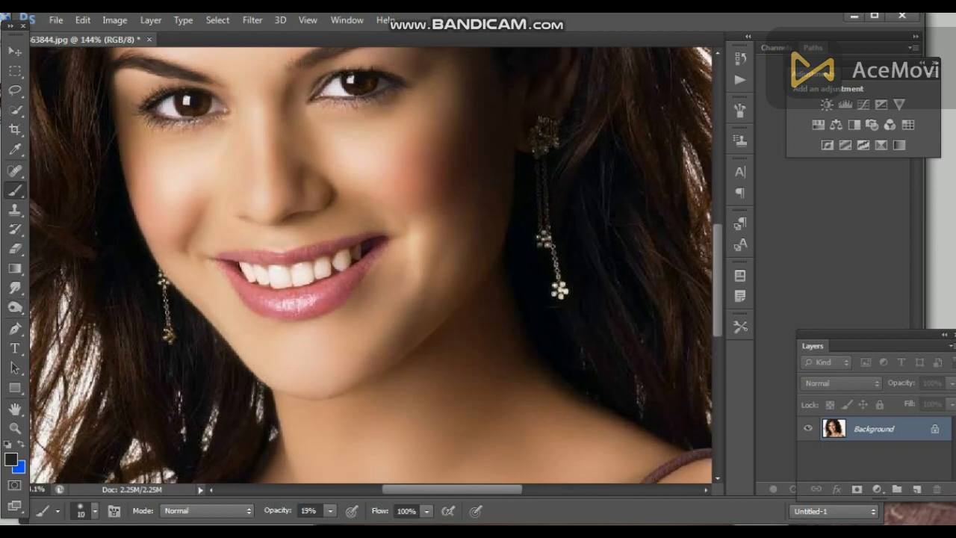
click(11, 459)
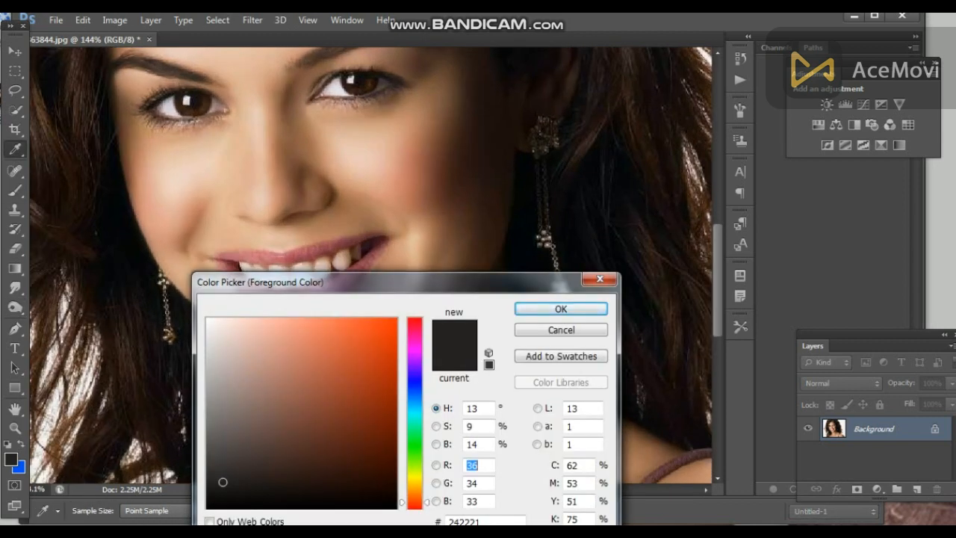
click(208, 317)
click(561, 309)
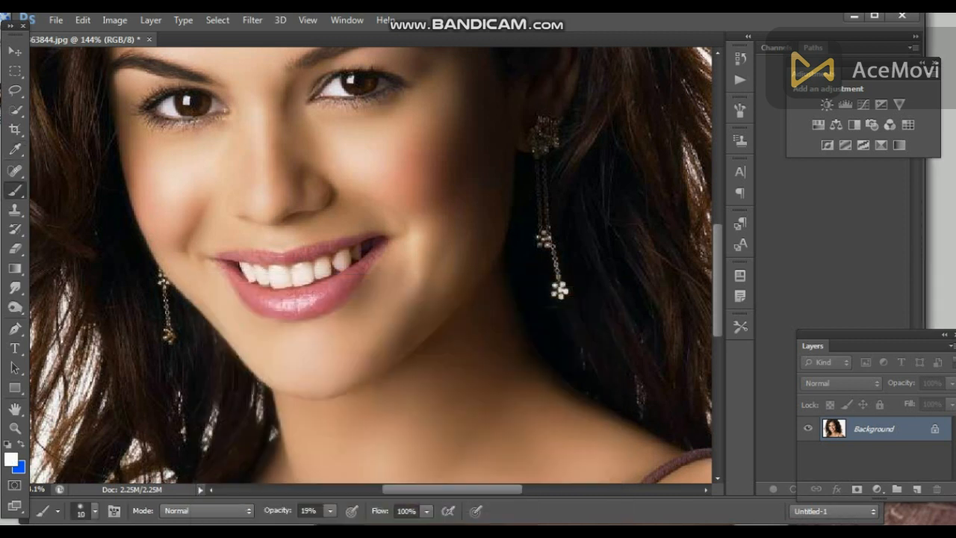
Create a new layer above the background and set the soft brush's size to 23 px
click(917, 490)
right_click(355, 184)
drag(374, 220, 383, 220)
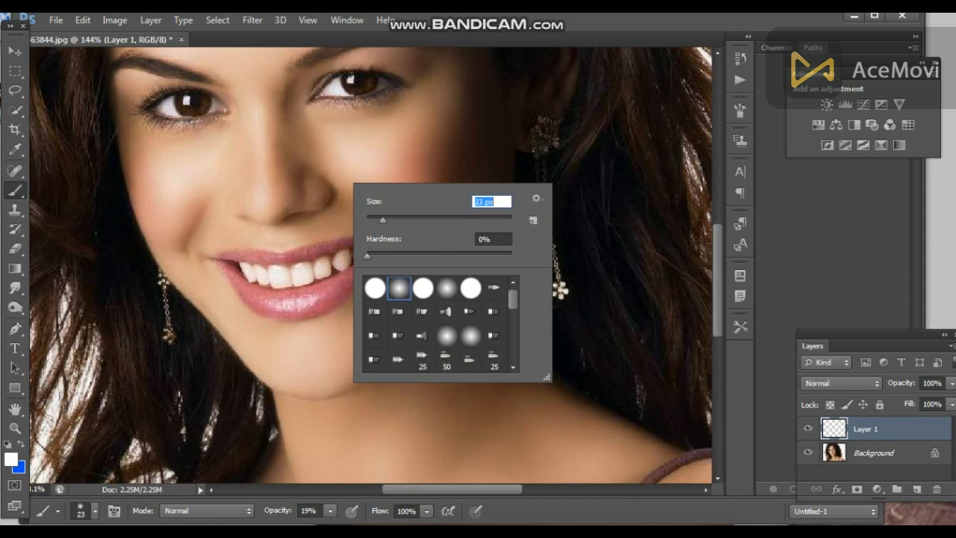
Try a soft white brush stroke down the bridge of the nose
mouse_move(260, 114)
mouse_down()
mouse_move(268, 209)
mouse_move(260, 141)
mouse_up()
key(ctrl+alt+z)
key(ctrl+alt+z)
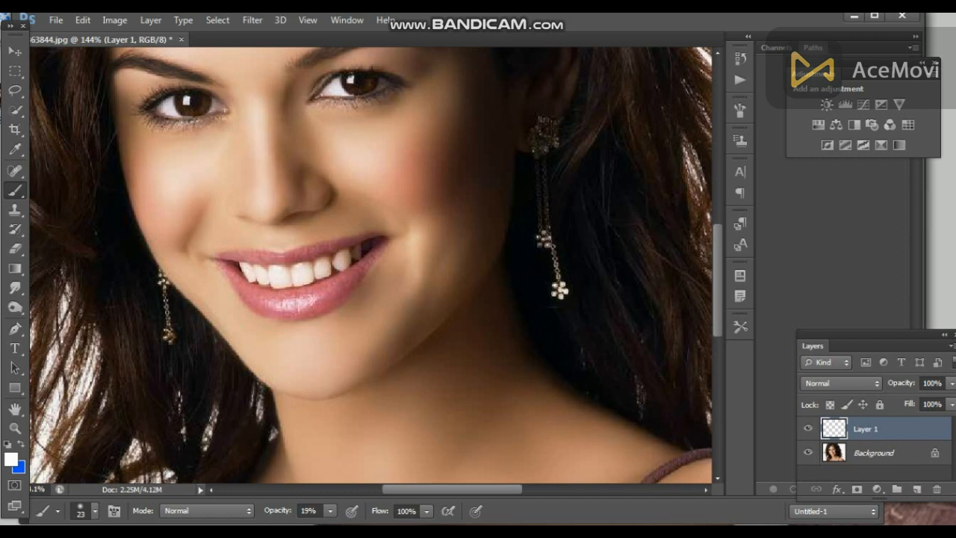
Paint a short soft white highlight at the top of the nose bridge at 19% brush opacity
mouse_move(263, 104)
mouse_down()
mouse_move(261, 173)
mouse_move(266, 123)
mouse_up()
scroll(322, 288, down, 2)
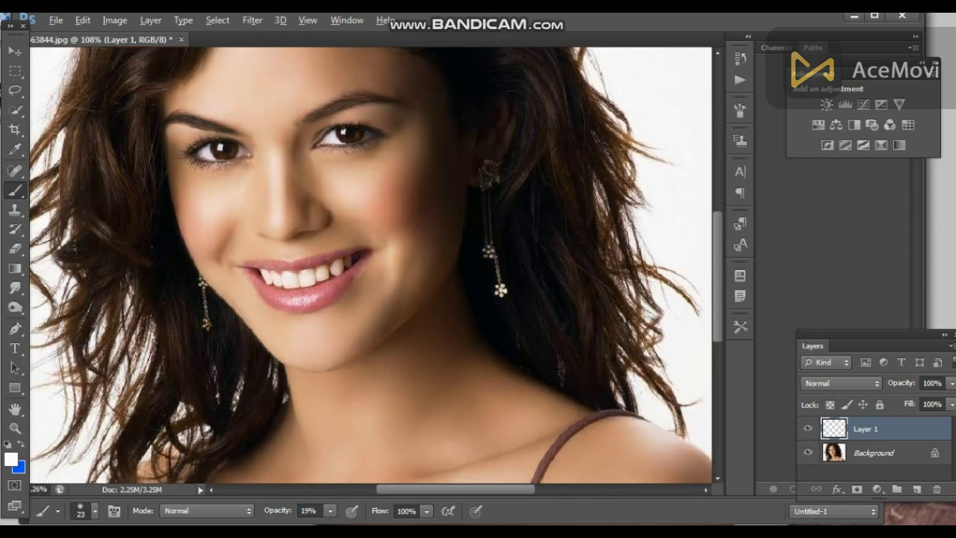
scroll(329, 291, down, 2)
scroll(329, 292, up, 3)
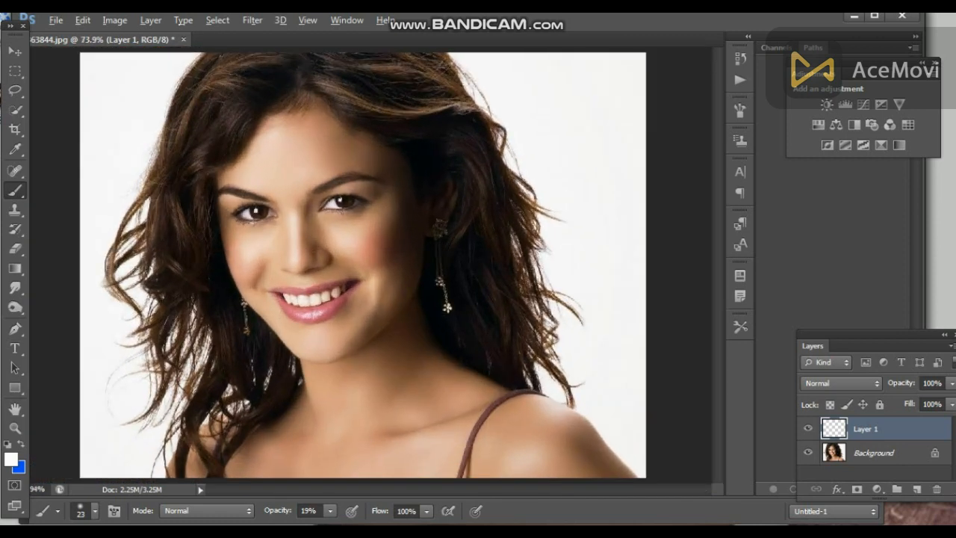
scroll(322, 293, up, 2)
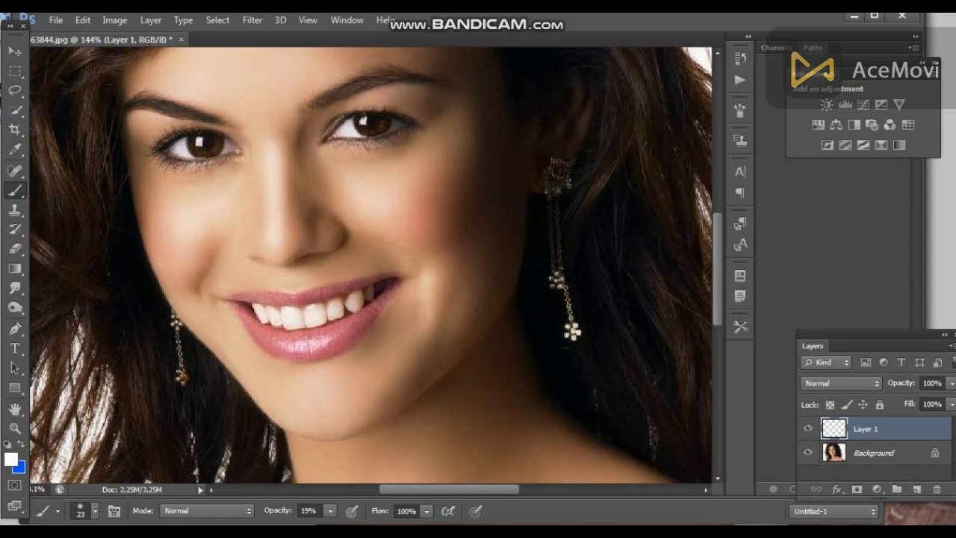
Set the nose highlight layer's blend mode to Soft Light after trying Hard Light
click(841, 383)
click(833, 201)
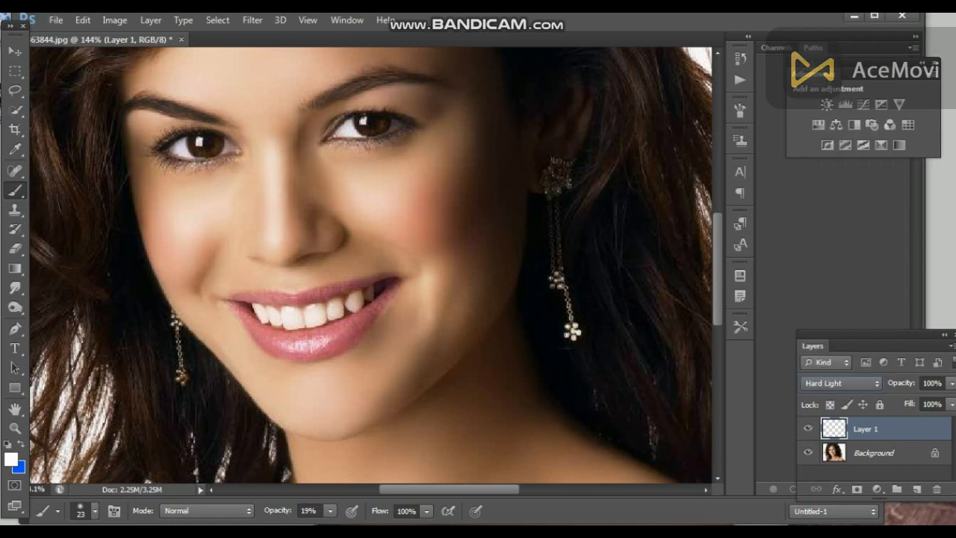
click(841, 382)
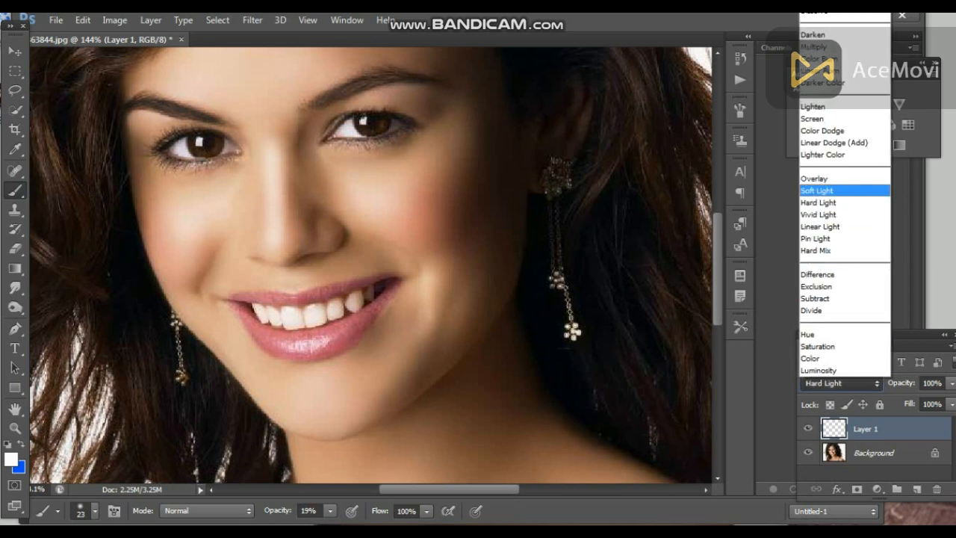
click(817, 191)
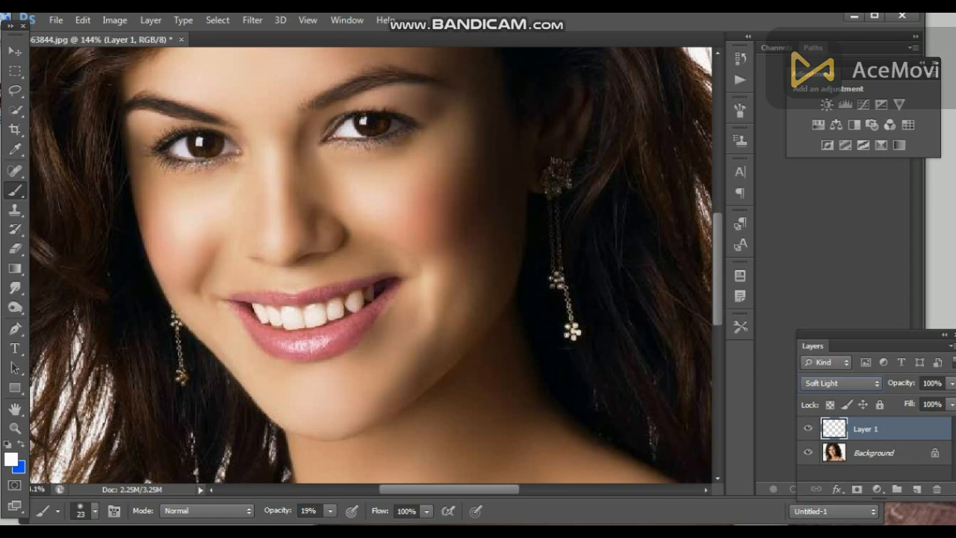
click(841, 384)
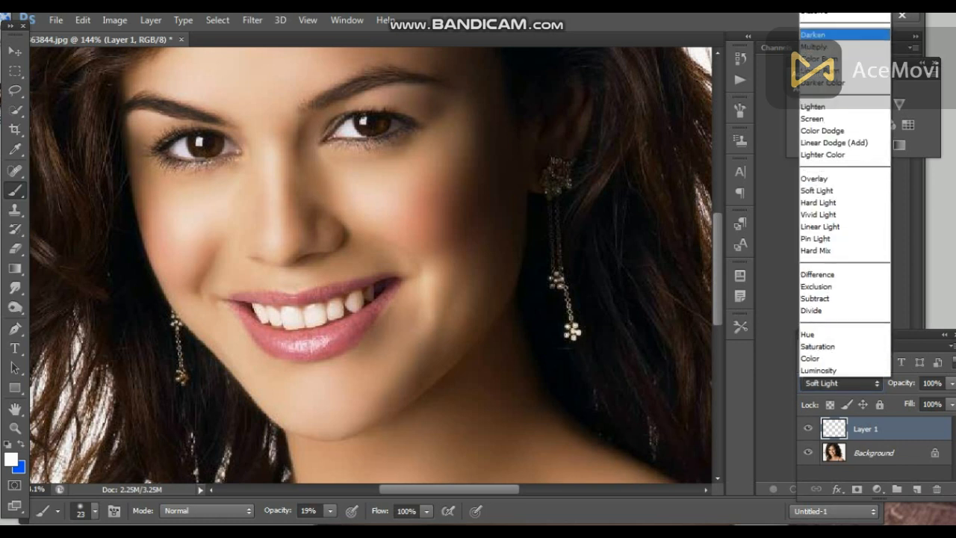
click(841, 5)
Merge the highlight layer down into the background and save the JPEG at quality 11 (Maximum)
click(151, 20)
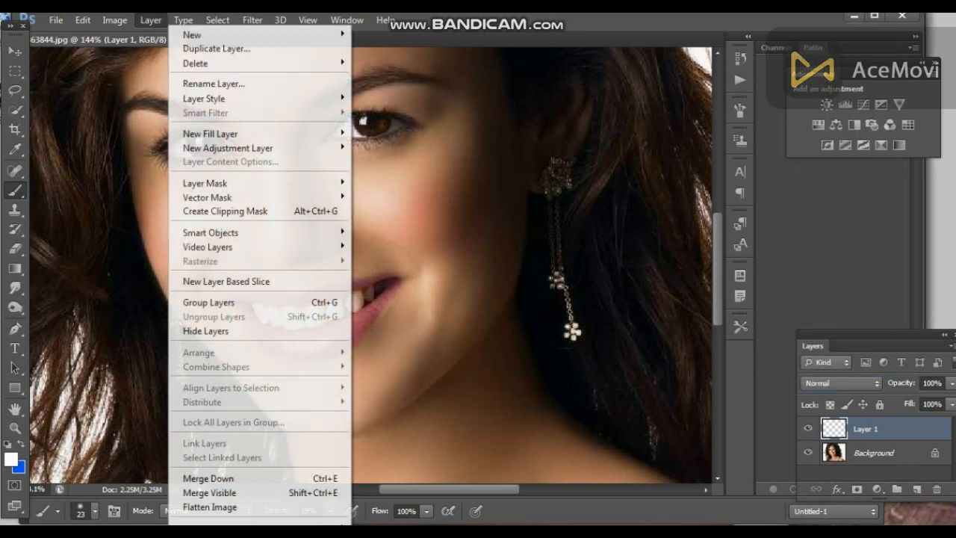
click(216, 478)
scroll(323, 279, down, 8)
scroll(440, 303, down, 3)
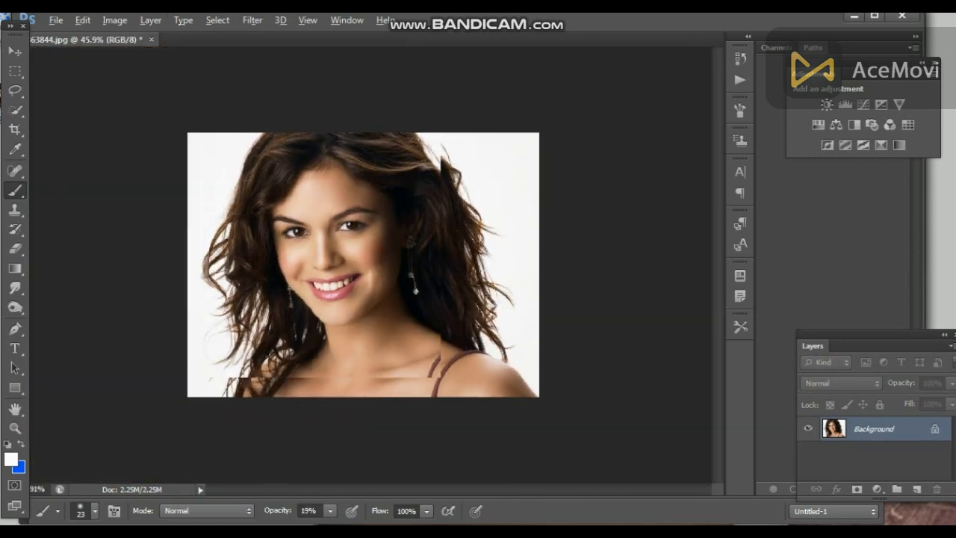
key(ctrl+s)
key(Return)
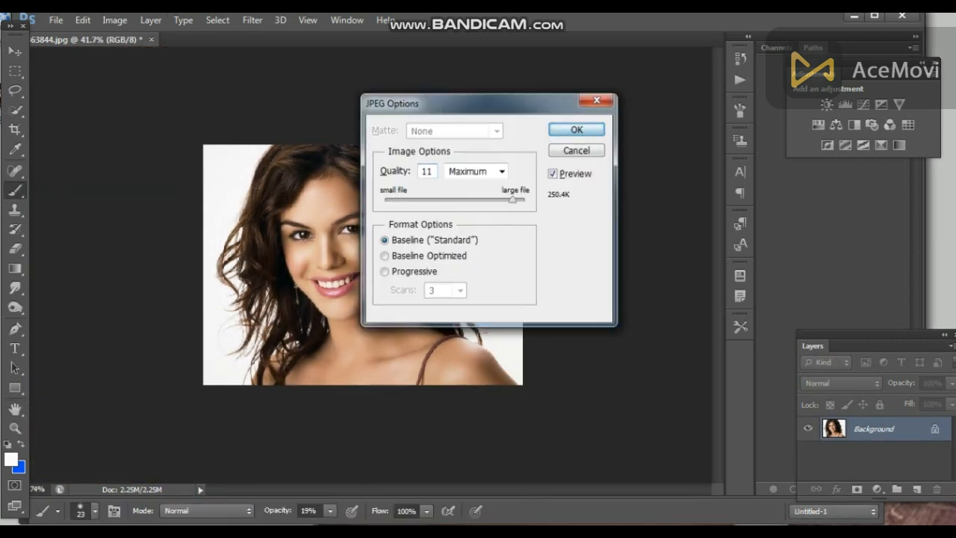
scroll(363, 264, up, 3)
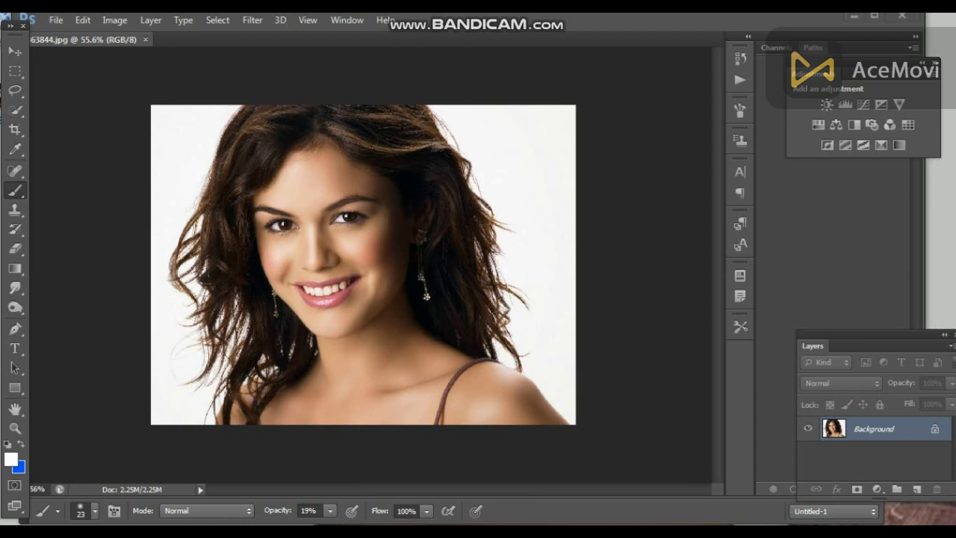
Switch to the media player, play the music video, and minimize the player window
click(462, 532)
click(566, 441)
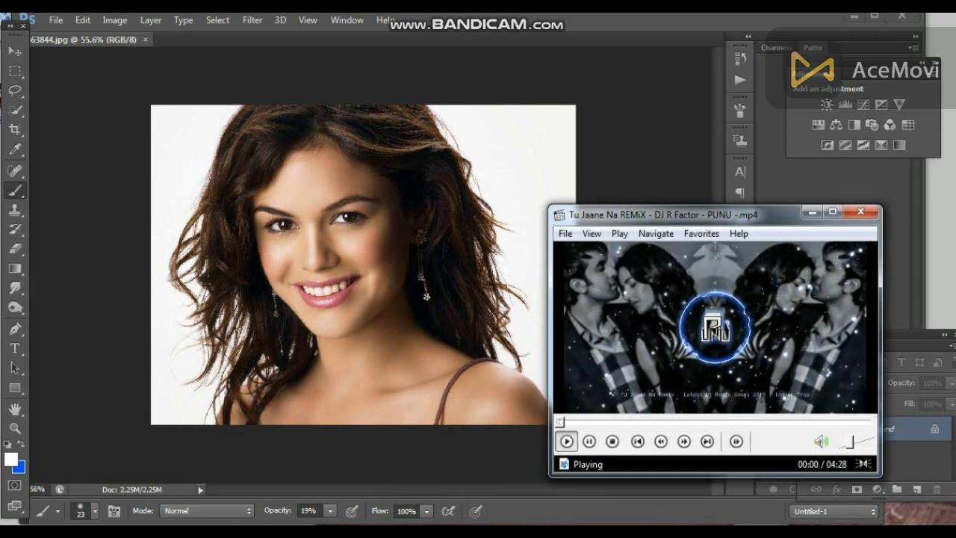
click(813, 213)
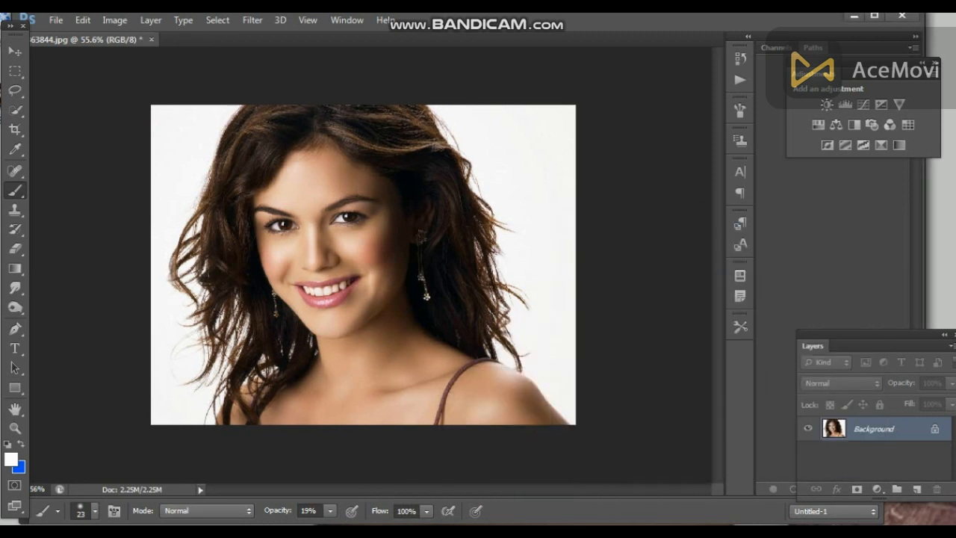
scroll(390, 339, up, 5)
scroll(359, 299, up, 4)
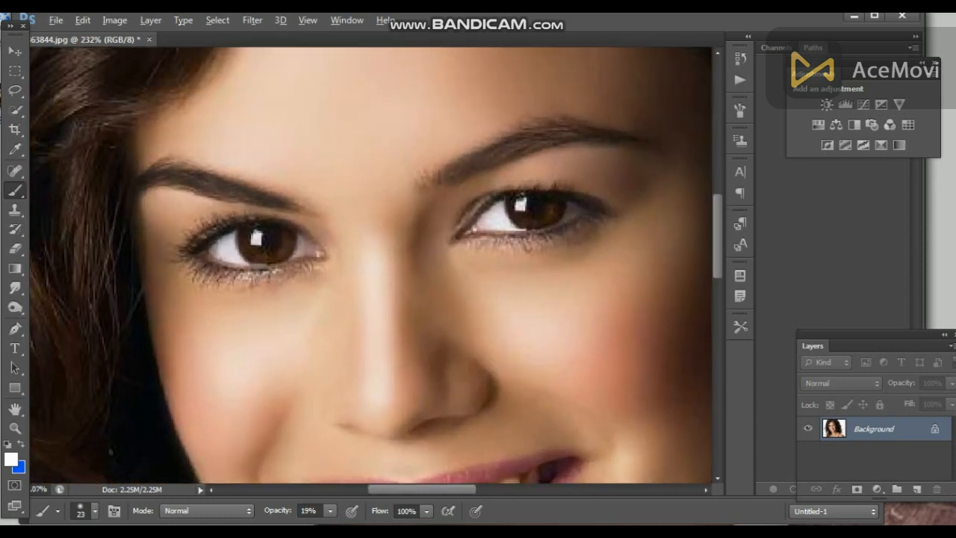
scroll(422, 310, up, 4)
scroll(423, 310, down, 6)
drag(423, 310, 402, 165)
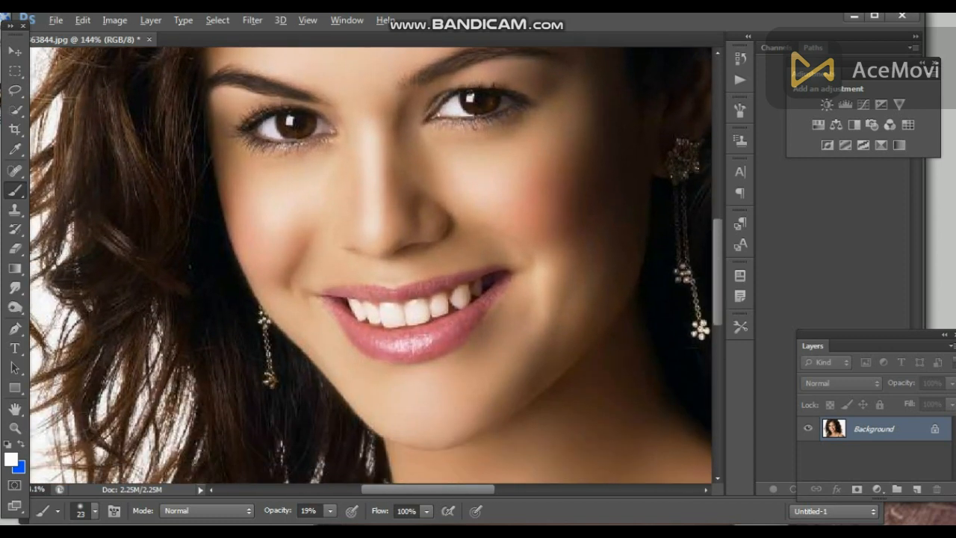
key(ctrl+0)
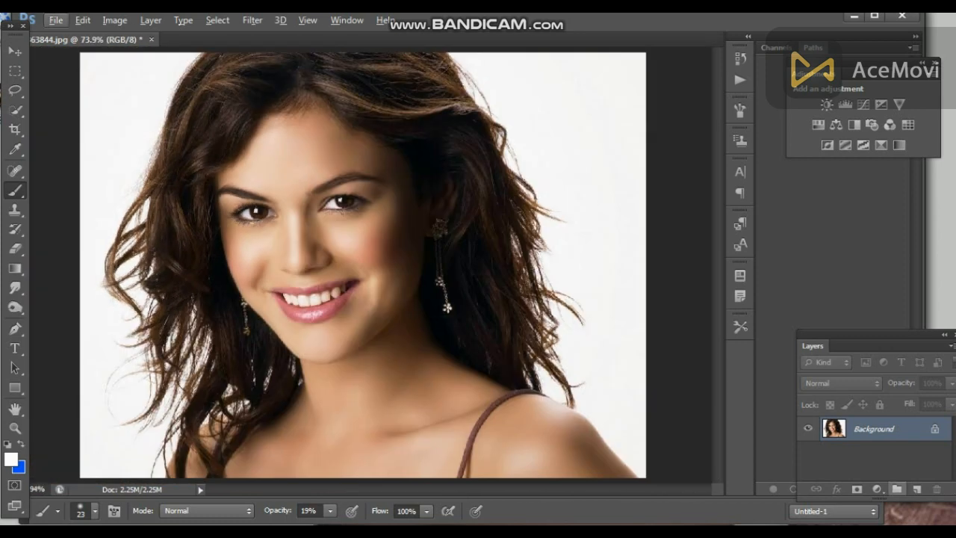
Add a Curves adjustment layer and brighten the midtones with an RGB curve point at input 140, output 160
click(877, 489)
click(859, 254)
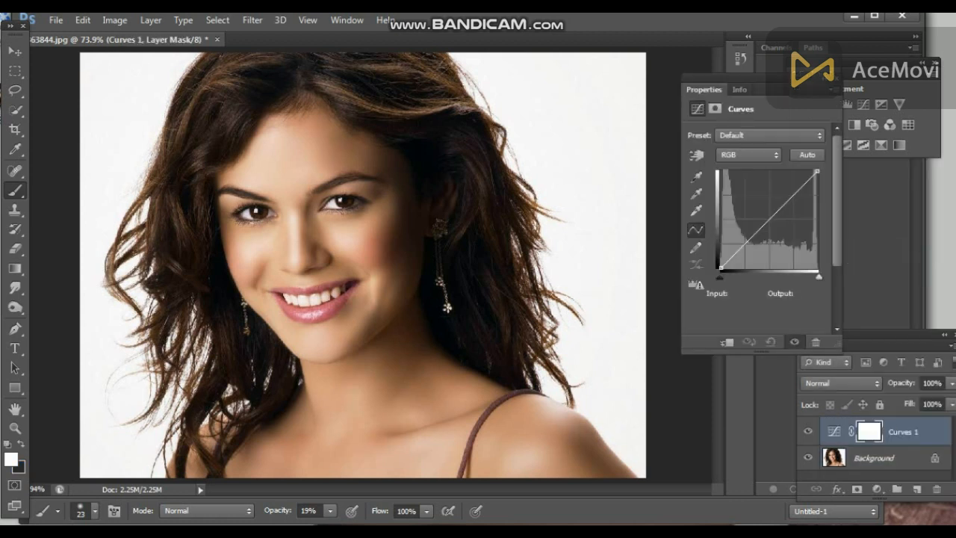
drag(773, 209, 774, 207)
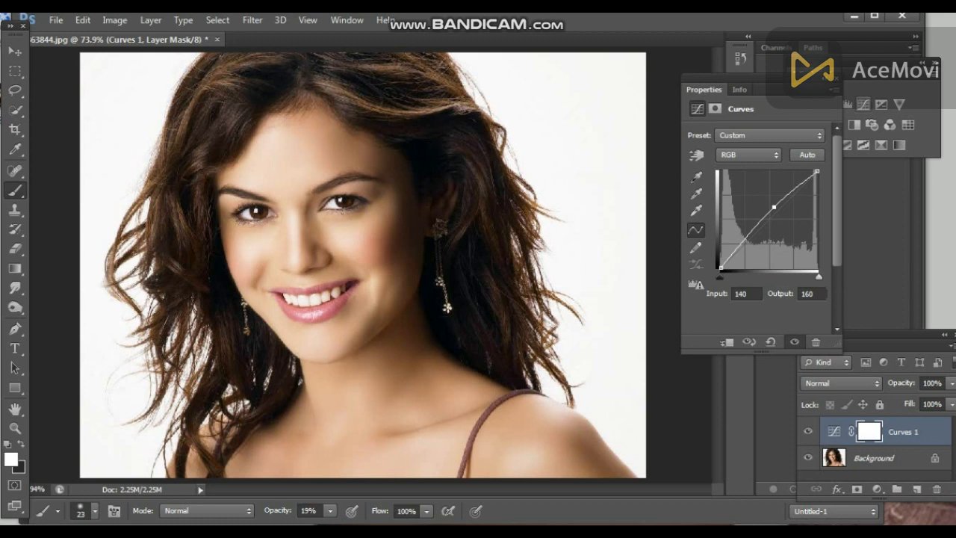
Merge the Curves adjustment layer down into the background
click(834, 90)
click(151, 20)
click(213, 473)
key(ctrl+minus)
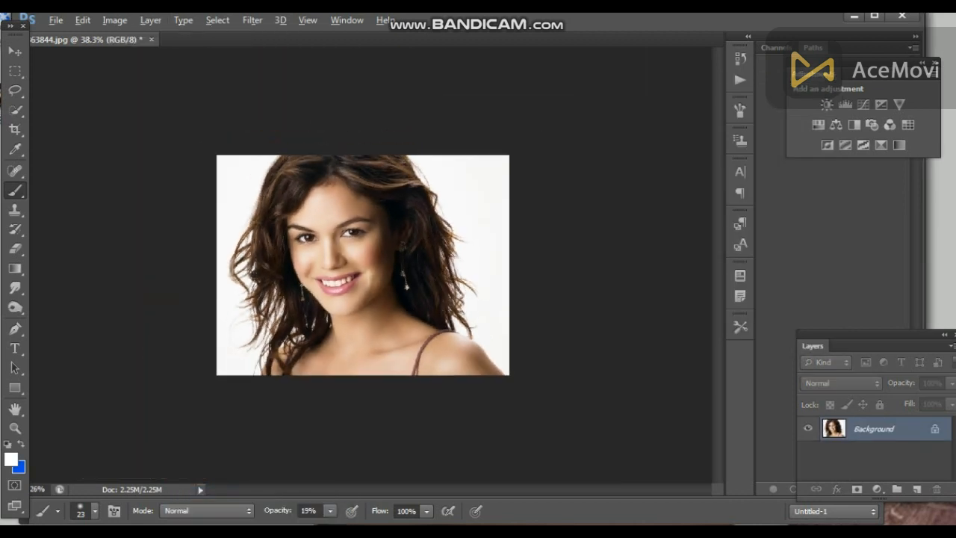
Duplicate the Background layer
key(ctrl+0)
scroll(363, 299, up, 6)
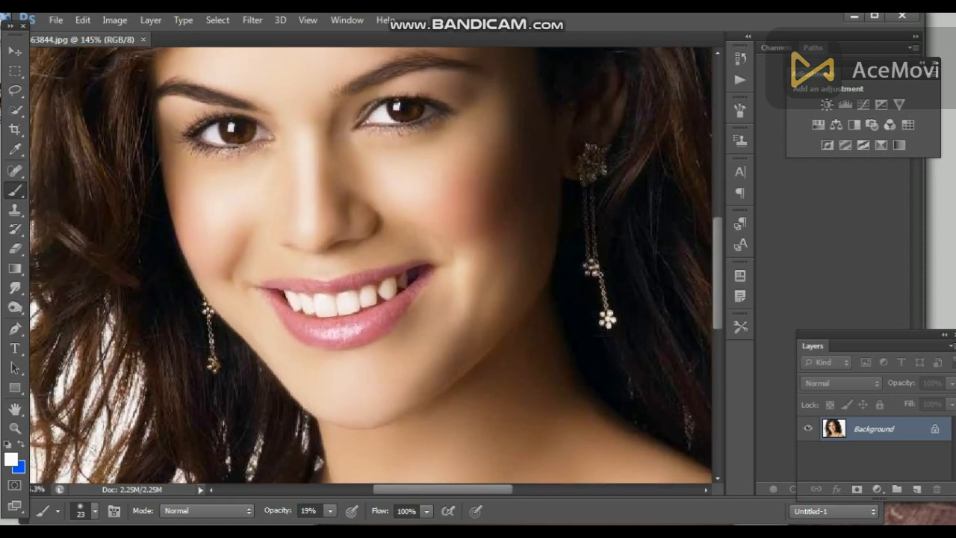
drag(875, 429, 916, 490)
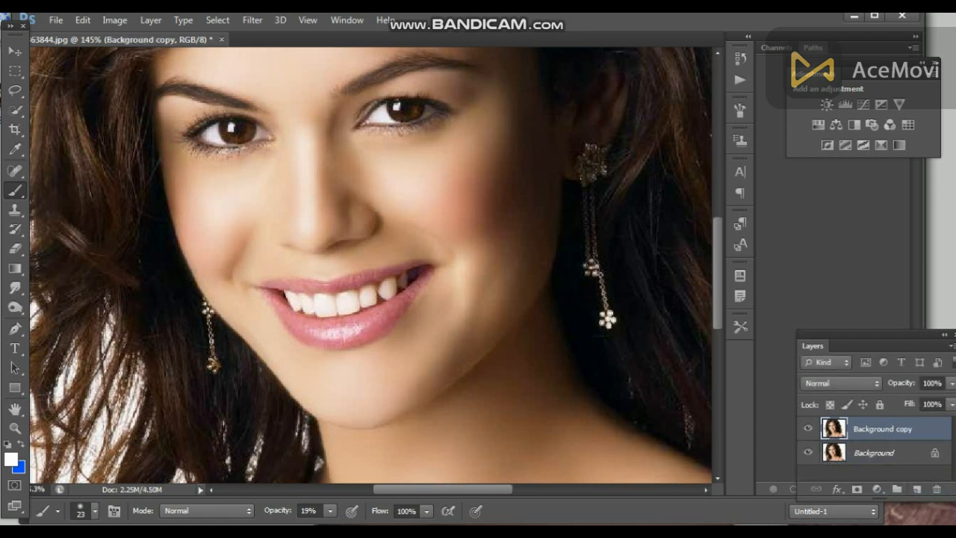
Paint a soft white highlight on the skin just outside the mouth corner nearest the long earring, using a 19 px brush
right_click(361, 301)
key(Down)
key(Down)
key(Down)
key(Down)
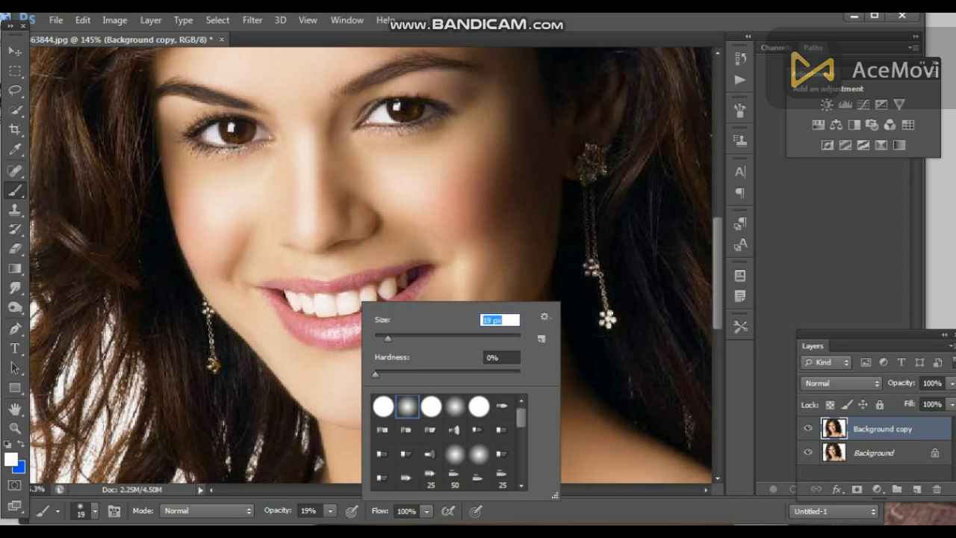
key(Return)
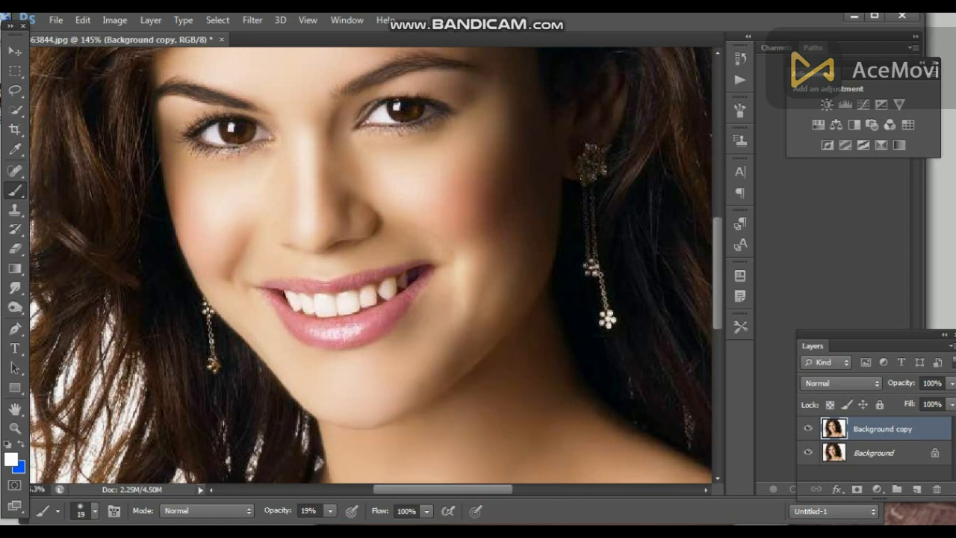
drag(464, 273, 463, 294)
Try to paint a thin white highlight along the lip near the mouth corner with a 6 px brush
scroll(316, 360, up, 5)
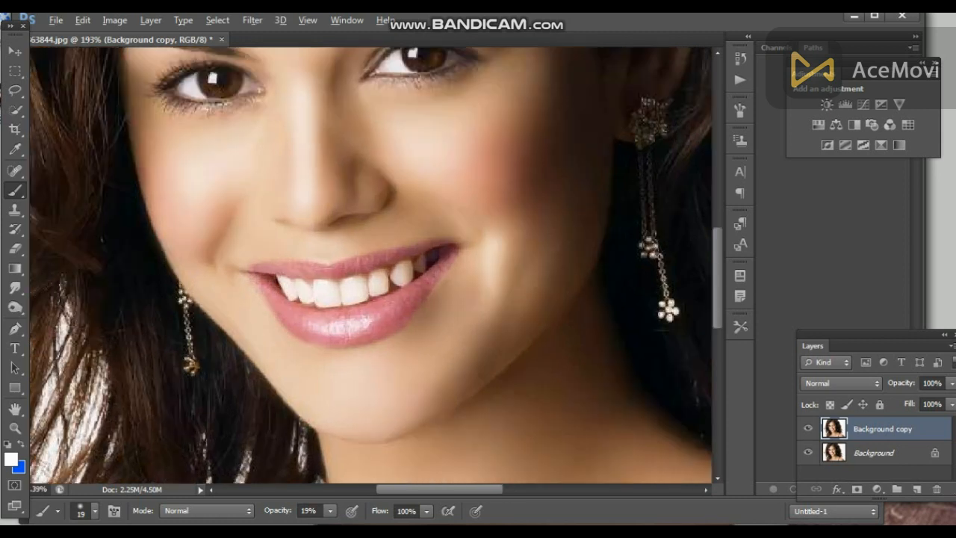
right_click(420, 293)
drag(447, 330, 439, 329)
drag(463, 242, 446, 257)
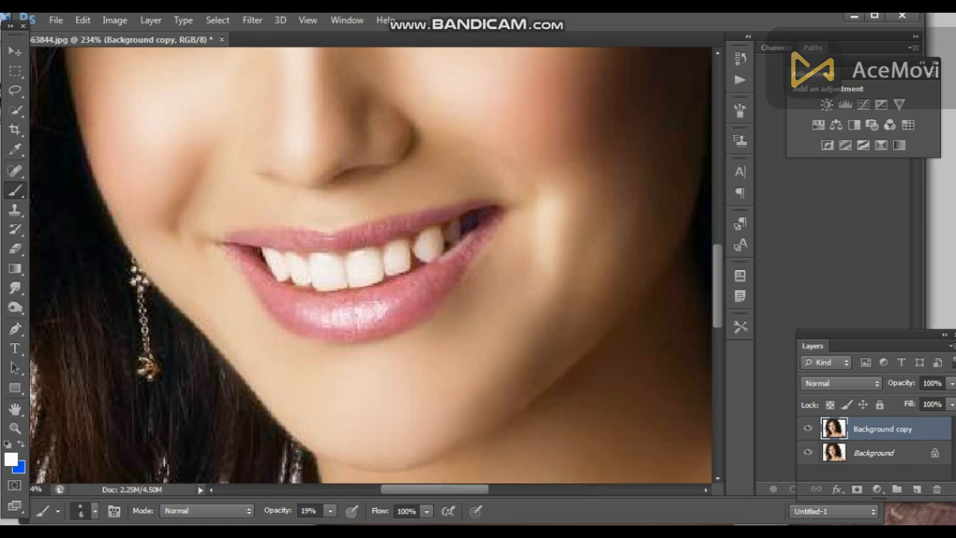
scroll(420, 389, down, 6)
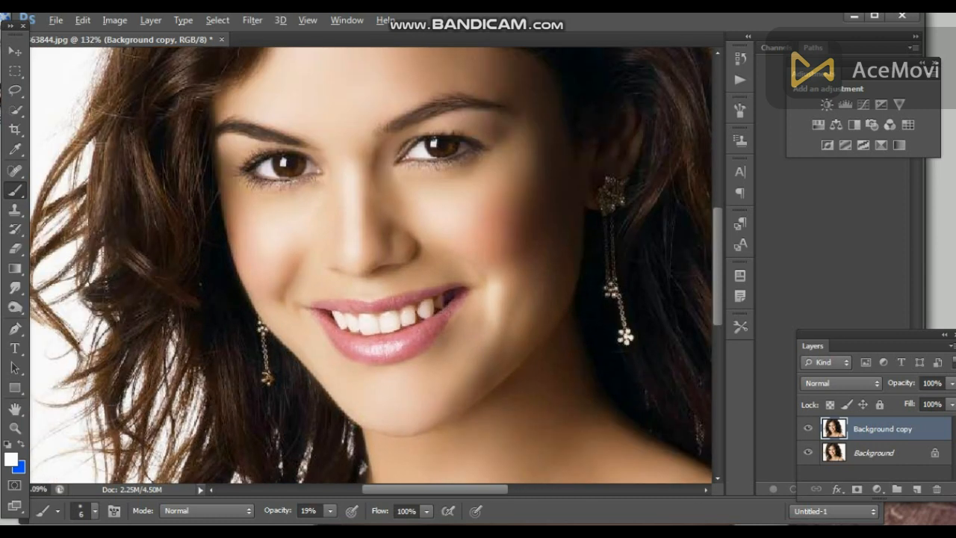
scroll(417, 385, up, 4)
scroll(367, 302, up, 5)
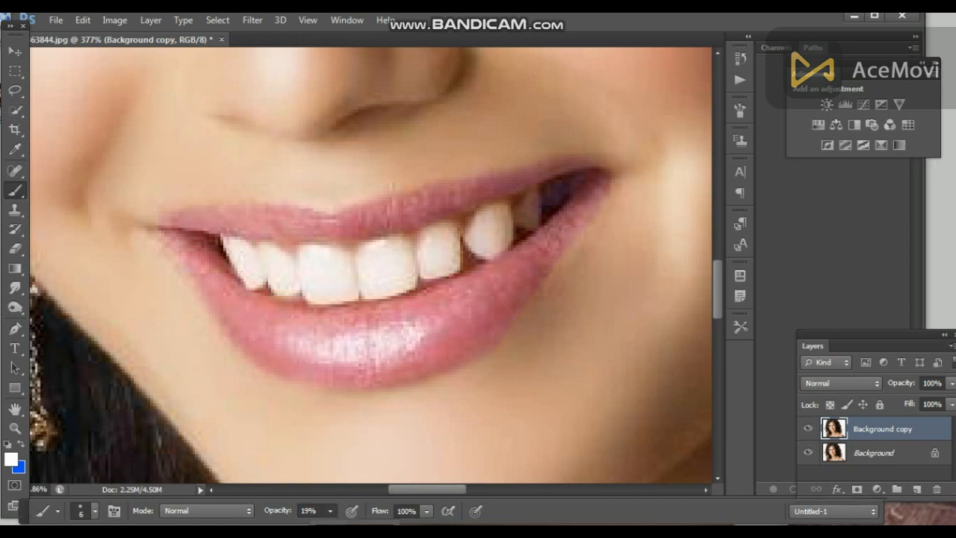
Paint a short white highlight along the upper lip's edge with a 4 px soft brush at 100% opacity
mouse_move(434, 525)
mouse_down()
mouse_move(442, 525)
mouse_move(435, 527)
mouse_up()
click(330, 509)
drag(333, 525, 394, 525)
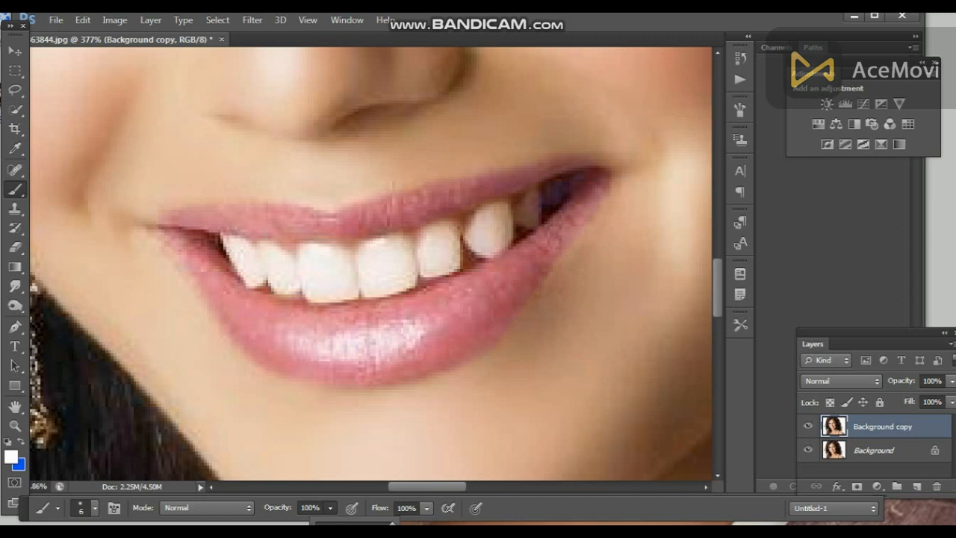
right_click(339, 182)
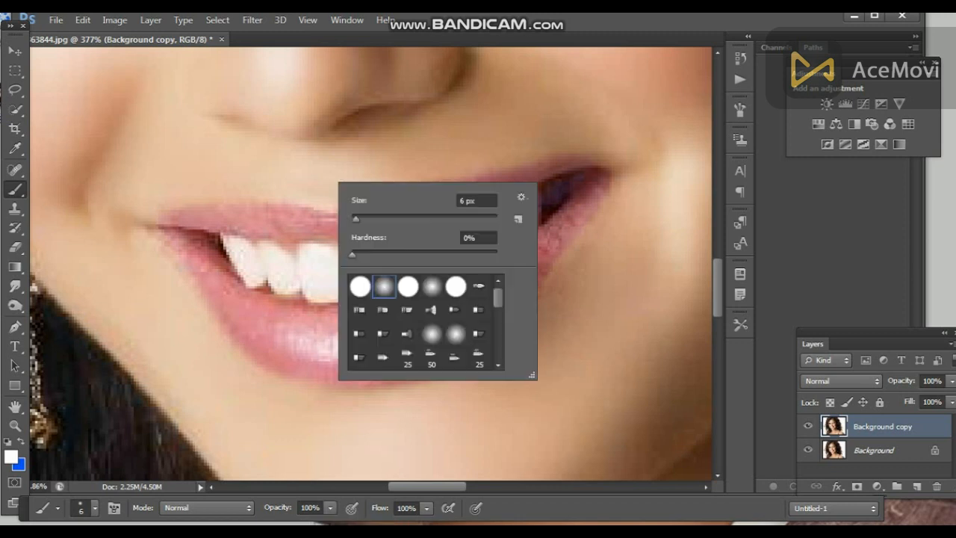
drag(356, 219, 267, 207)
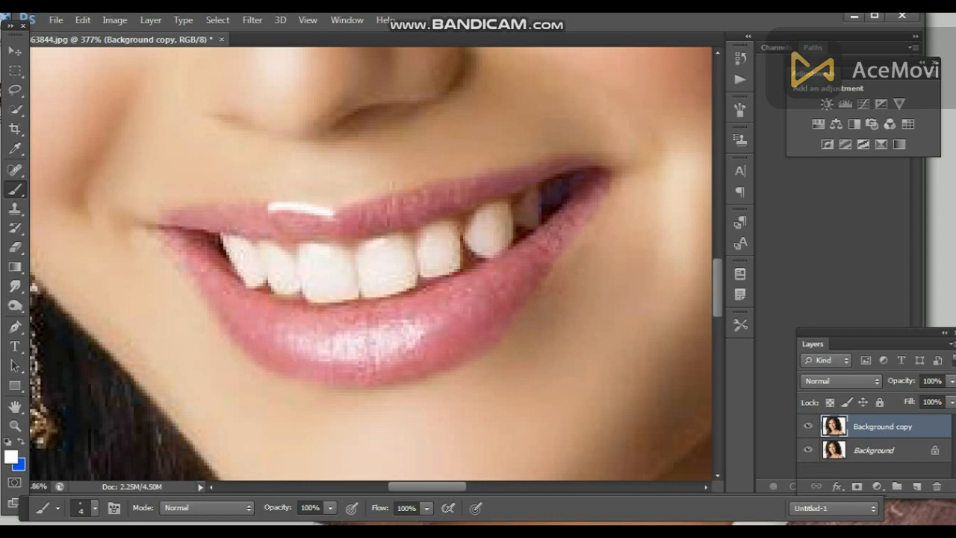
Try the Soft Light blend mode on the duplicated background layer
click(841, 381)
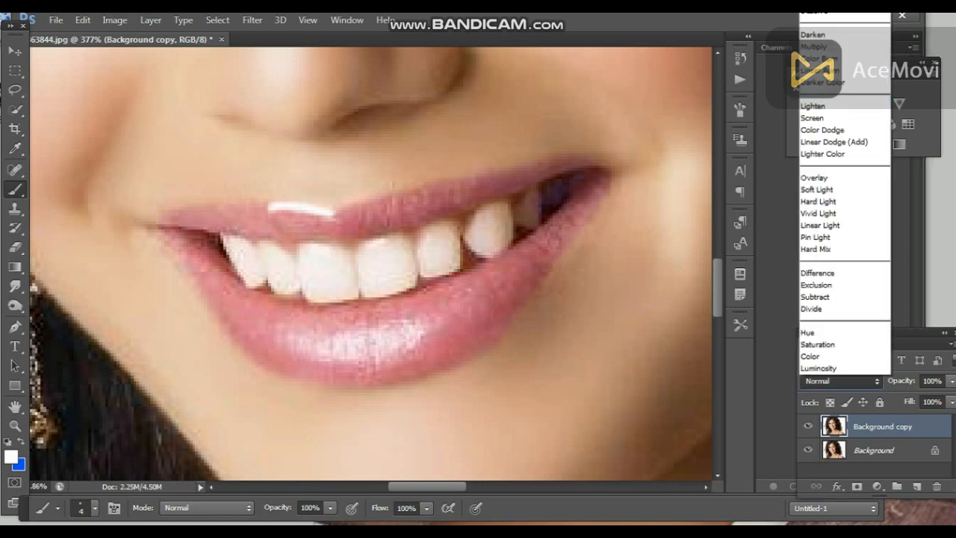
click(817, 189)
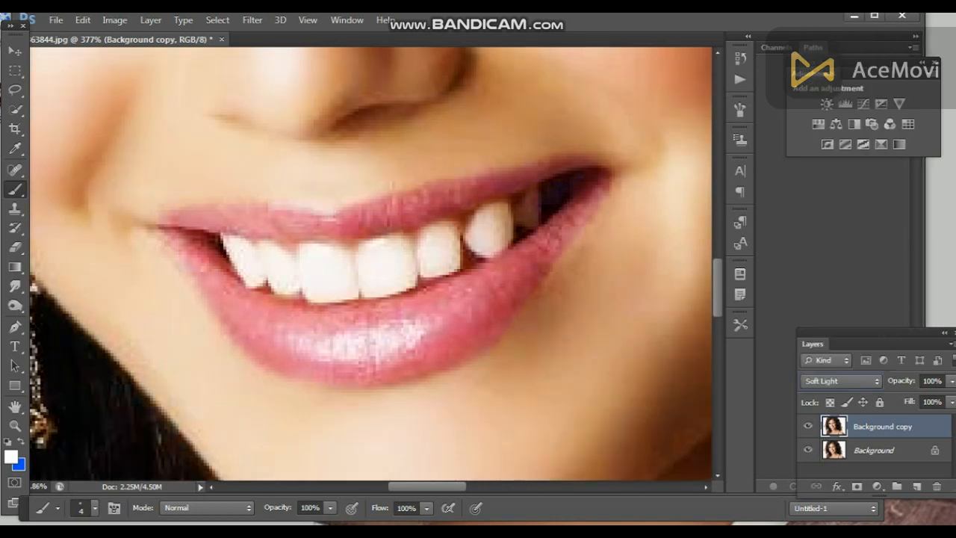
key(ctrl+alt+z)
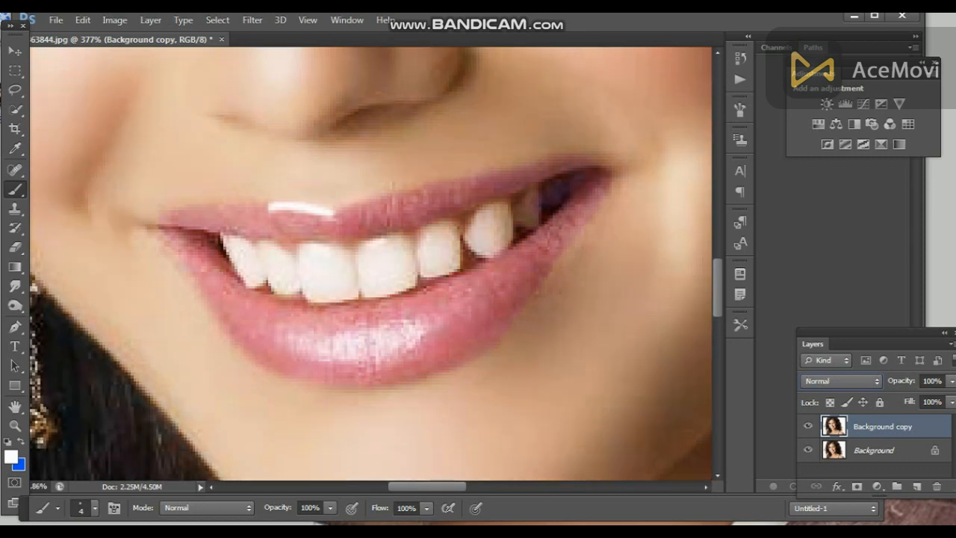
Flatten the image without the last upper-lip highlight and duplicate the background layer
key(ctrl+alt+z)
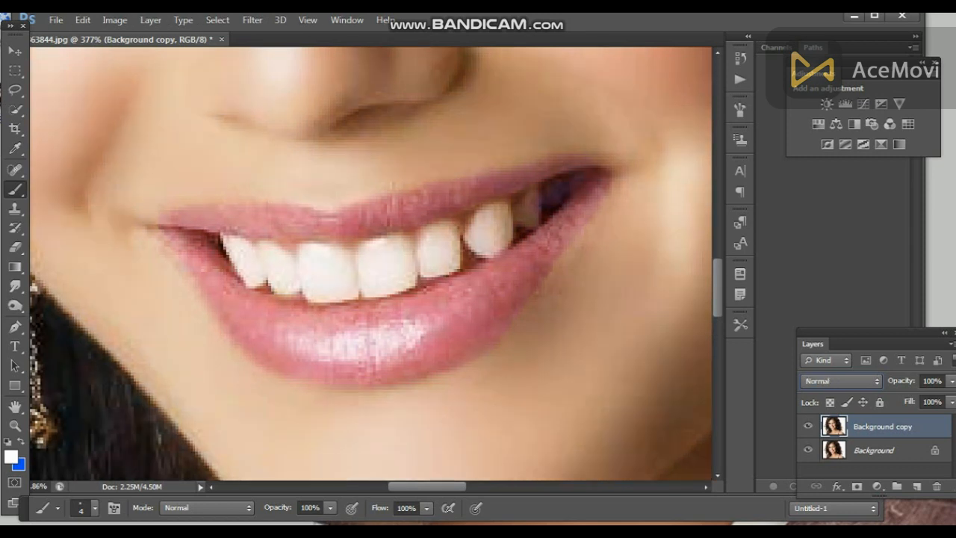
click(150, 19)
click(213, 503)
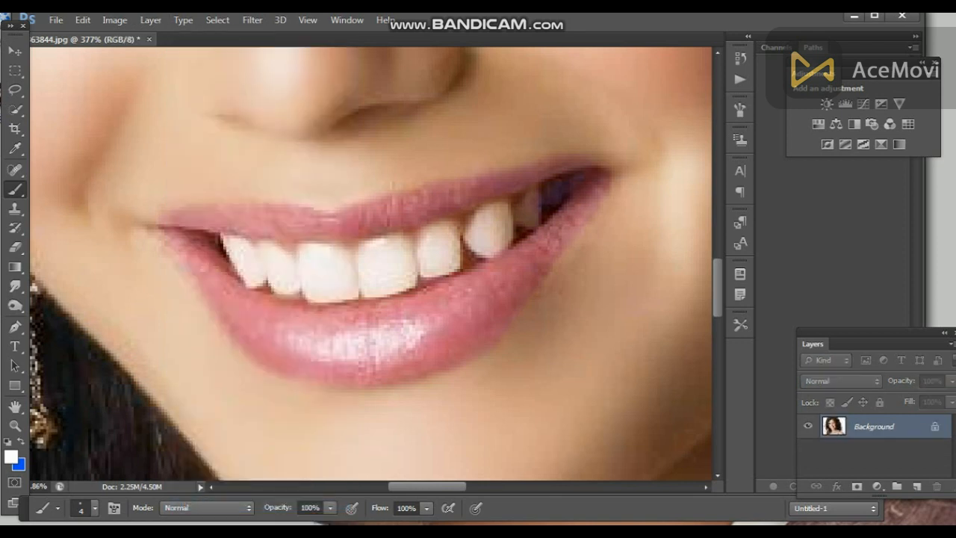
key(ctrl+j)
Try a short white 4 px highlight along the upper lip's edge with the duplicated layer in Soft Light mode
scroll(446, 291, up, 3)
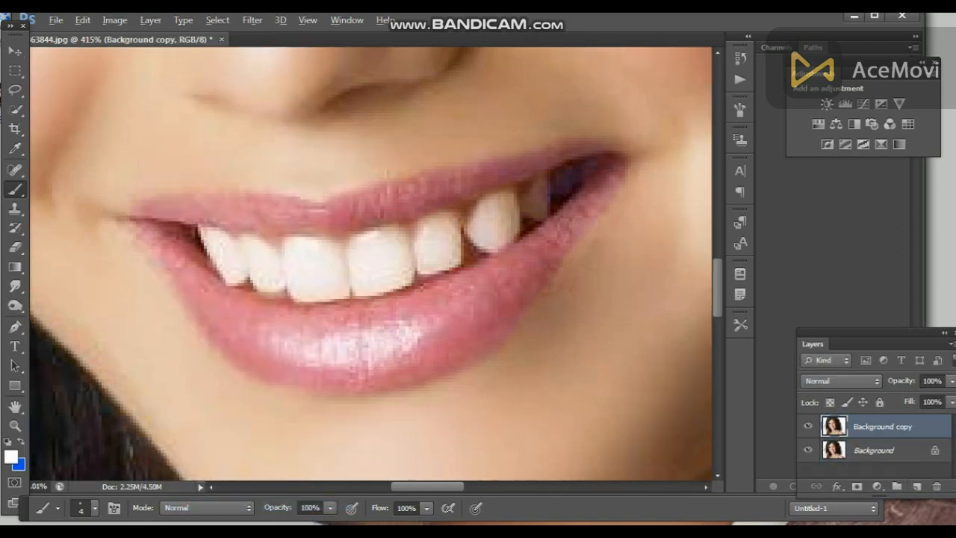
drag(358, 254, 507, 318)
mouse_move(379, 200)
mouse_down()
mouse_move(316, 183)
mouse_move(254, 185)
mouse_up()
click(841, 381)
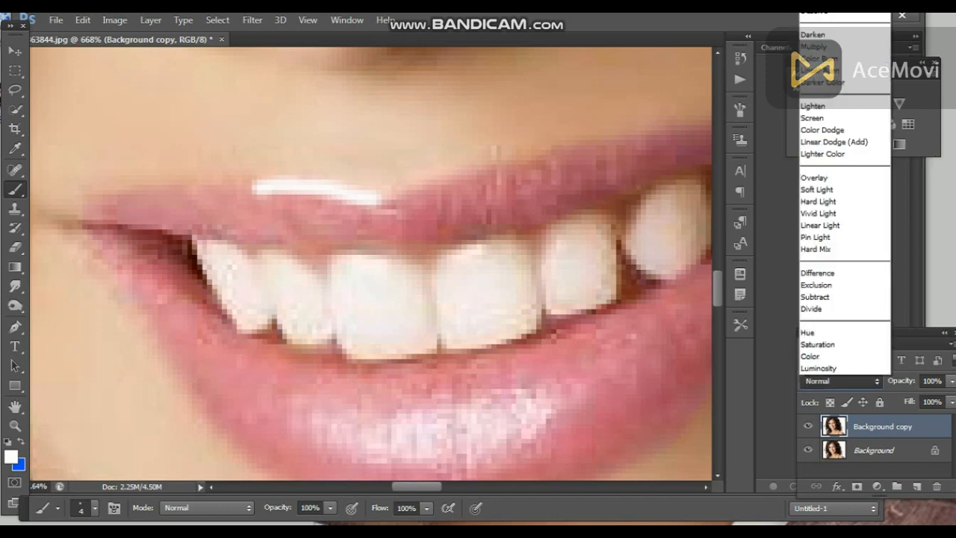
click(829, 189)
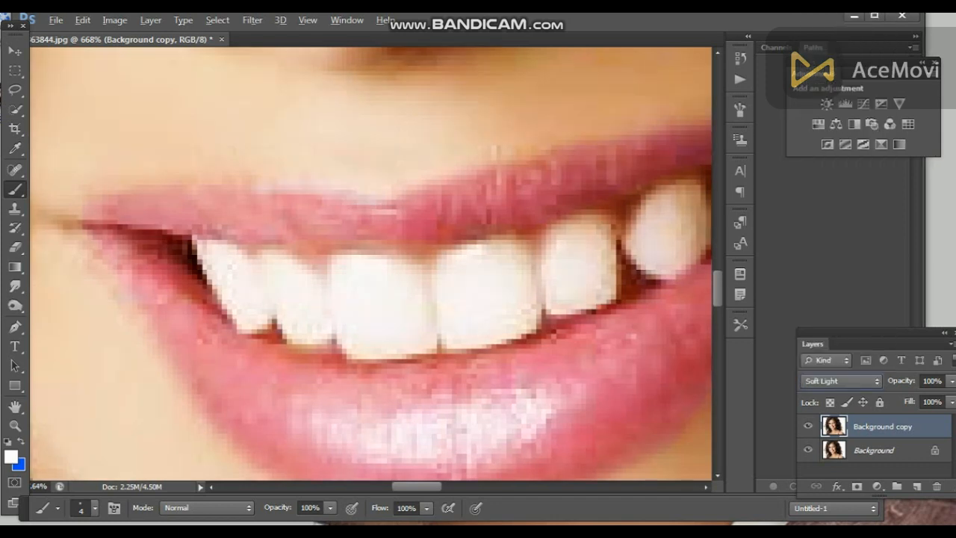
key(ctrl+z)
key(ctrl+alt+z)
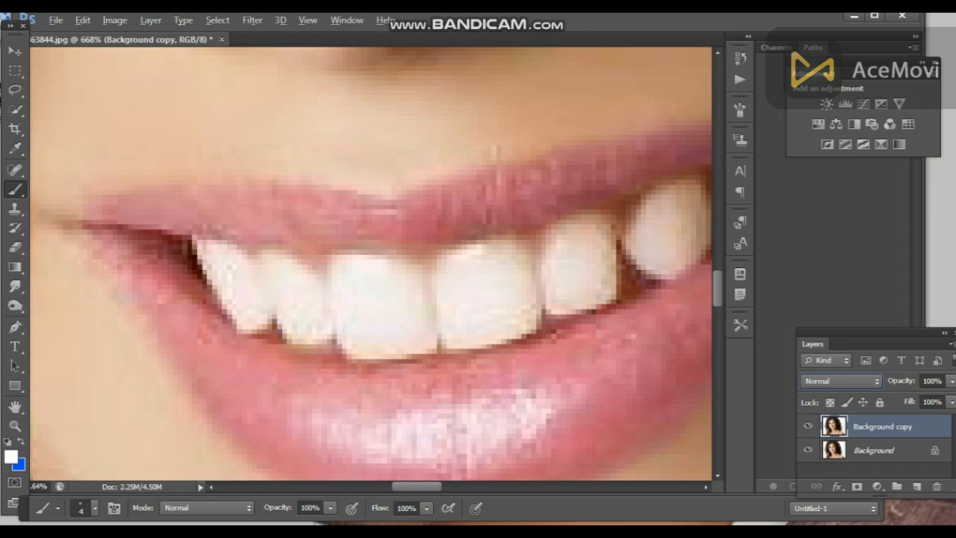
Try other blend modes such as Dissolve and Lighten on the duplicated layer and return it to Normal
key(ctrl+alt+z)
key(ctrl+alt+z)
key(ctrl+alt+z)
key(ctrl+alt+z)
key(ctrl+alt+z)
key(Up)
key(Up)
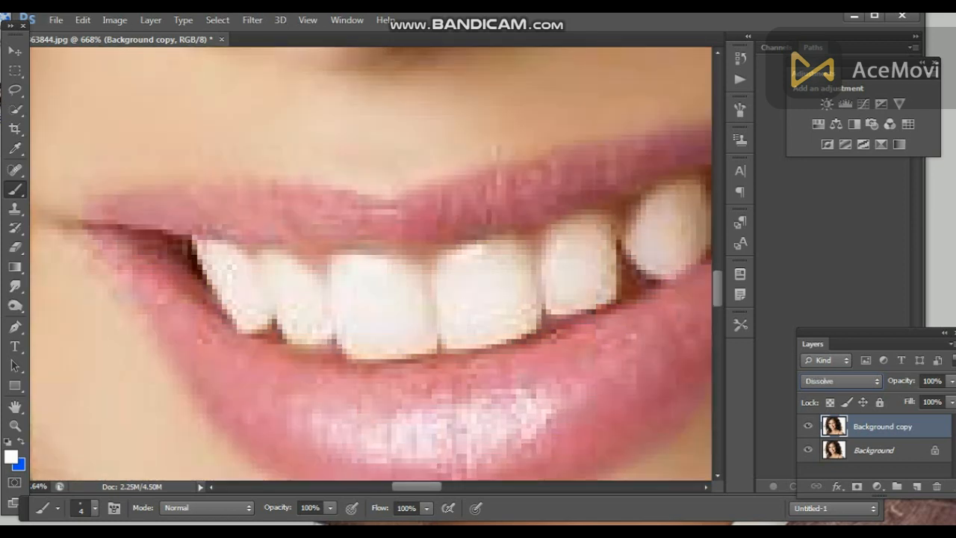
key(Down)
key(Down)
key(Down)
key(Down)
key(Down)
key(Down)
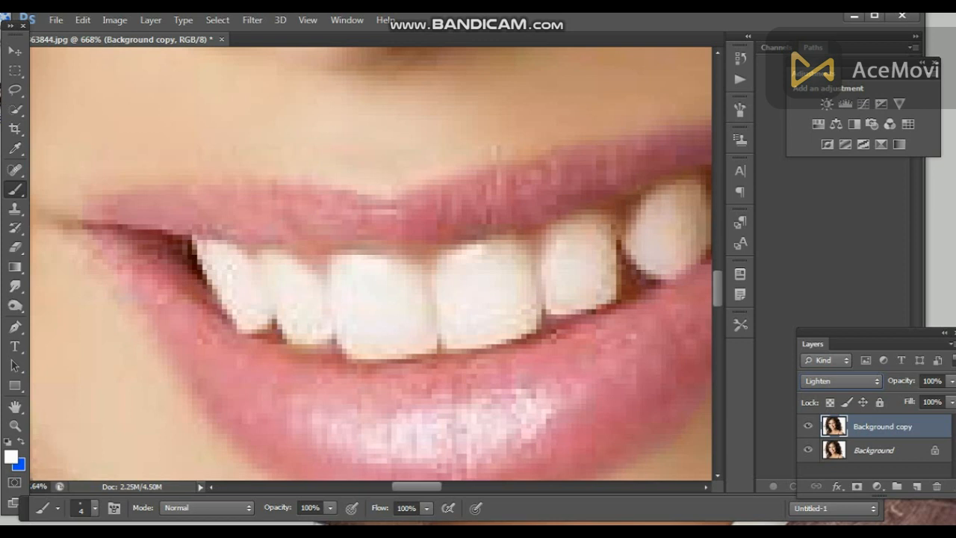
key(Down)
key(Down)
key(Down)
key(Down)
click(859, 381)
click(844, 4)
click(15, 91)
Paint a soft white highlight on the cheek nearest the shorter earring with a 40 px brush at 0% hardness
scroll(330, 230, down, 6)
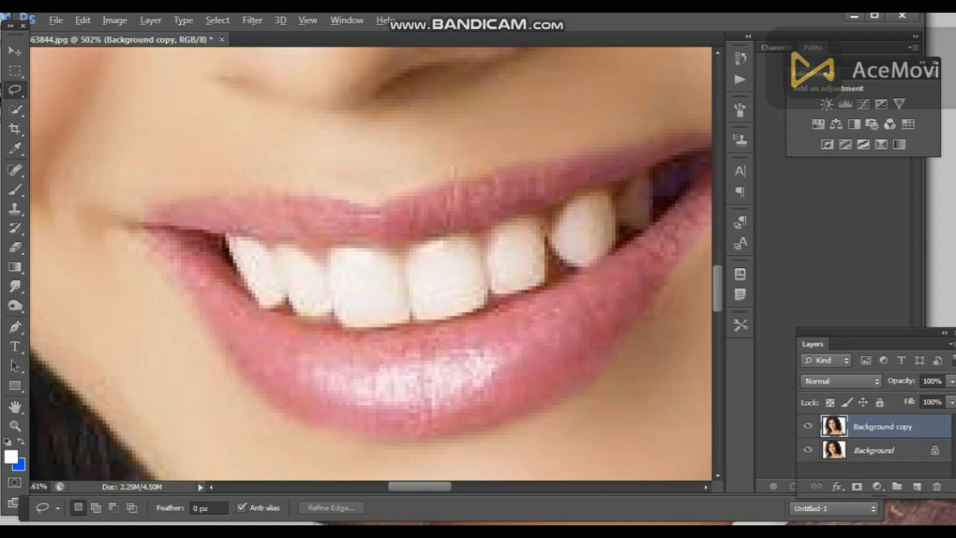
scroll(334, 248, down, 11)
scroll(334, 248, up, 3)
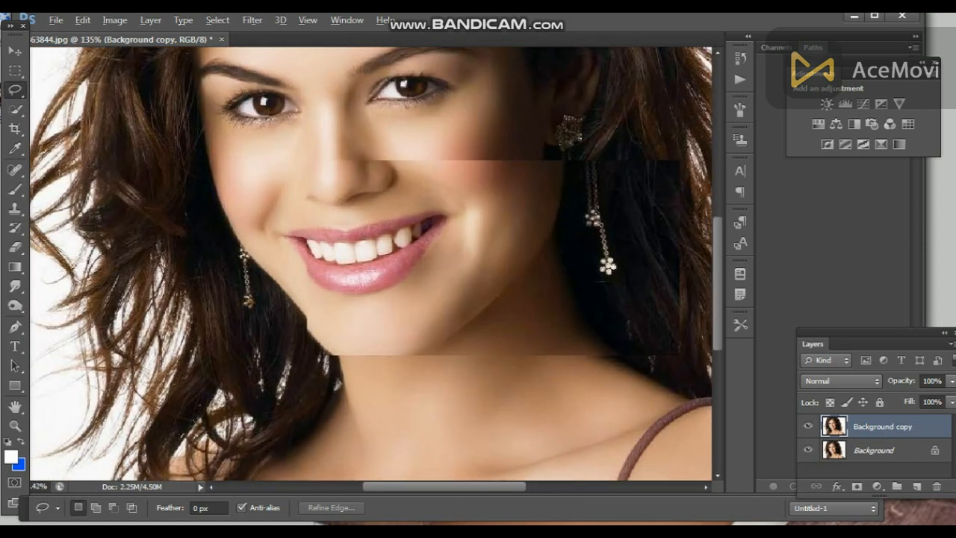
click(15, 190)
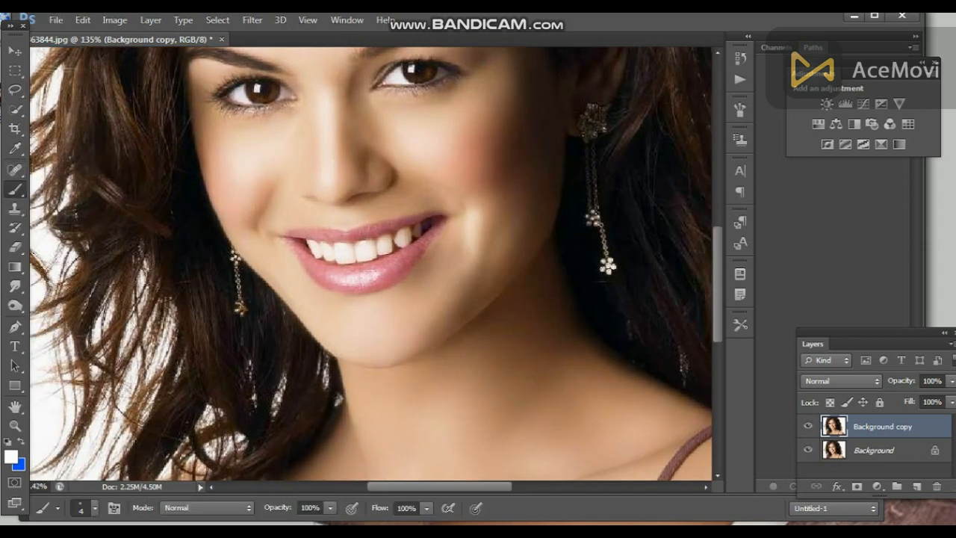
right_click(379, 174)
click(420, 208)
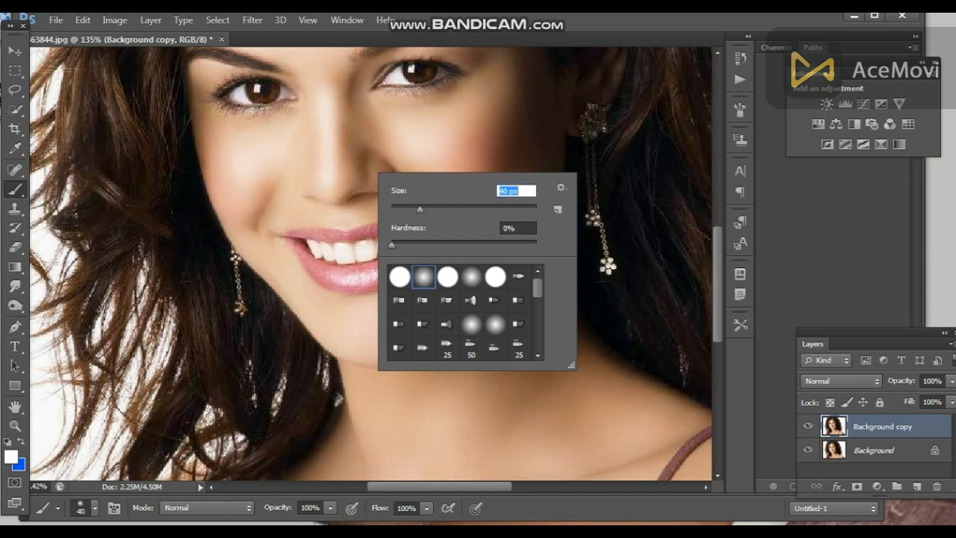
key(Return)
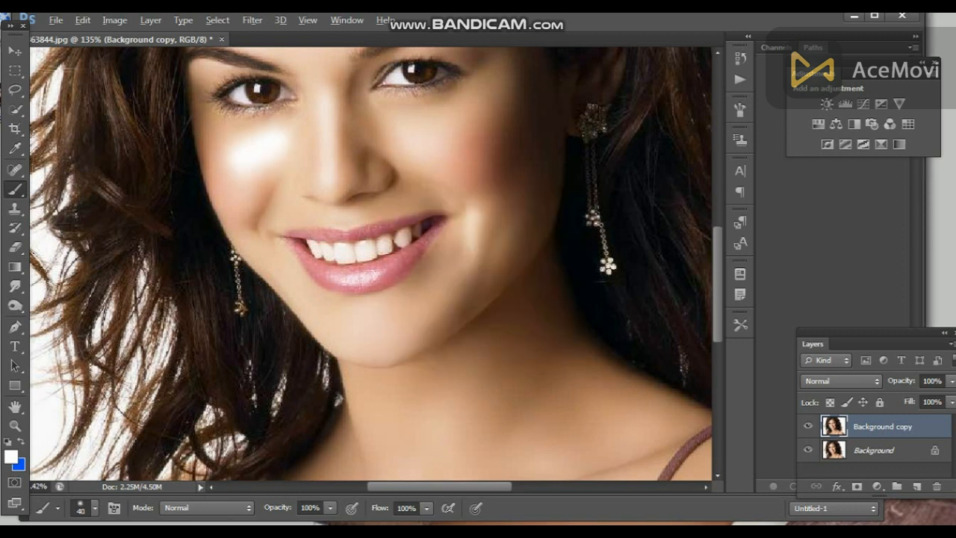
Set the duplicated layer's fill to 20% and brush a white highlight under the other eye
drag(952, 402, 891, 418)
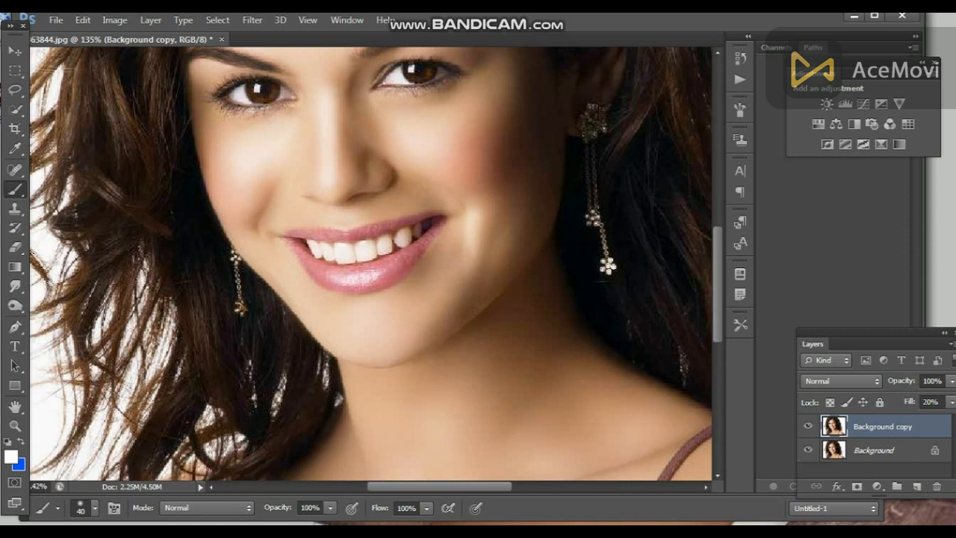
drag(403, 121, 446, 120)
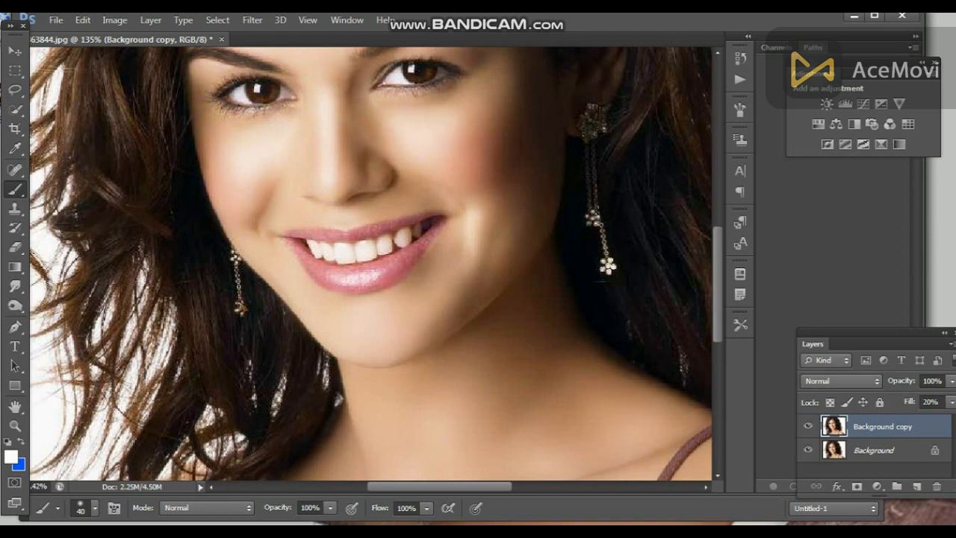
scroll(440, 295, down, 9)
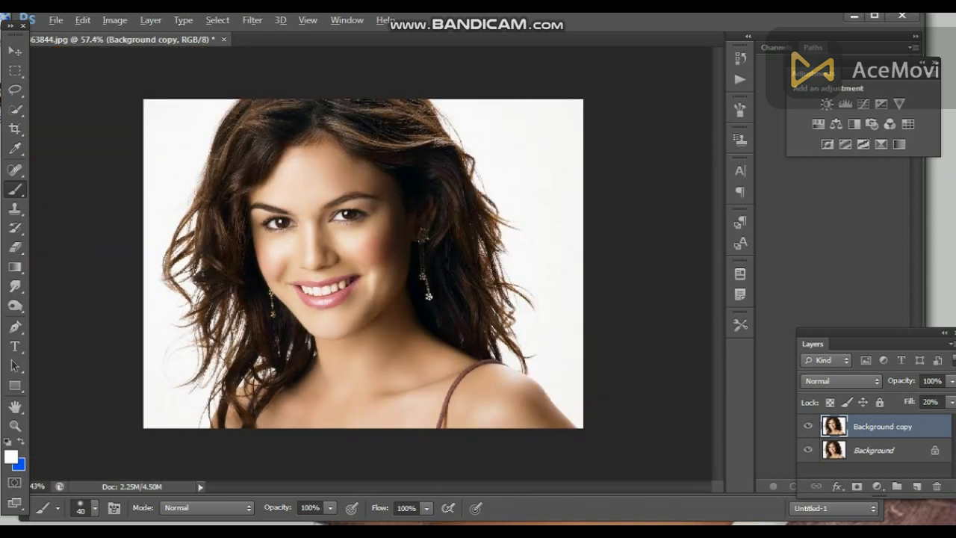
Set the duplicated layer's opacity to 60% and merge it down into the background
click(951, 381)
drag(946, 398, 922, 399)
click(151, 20)
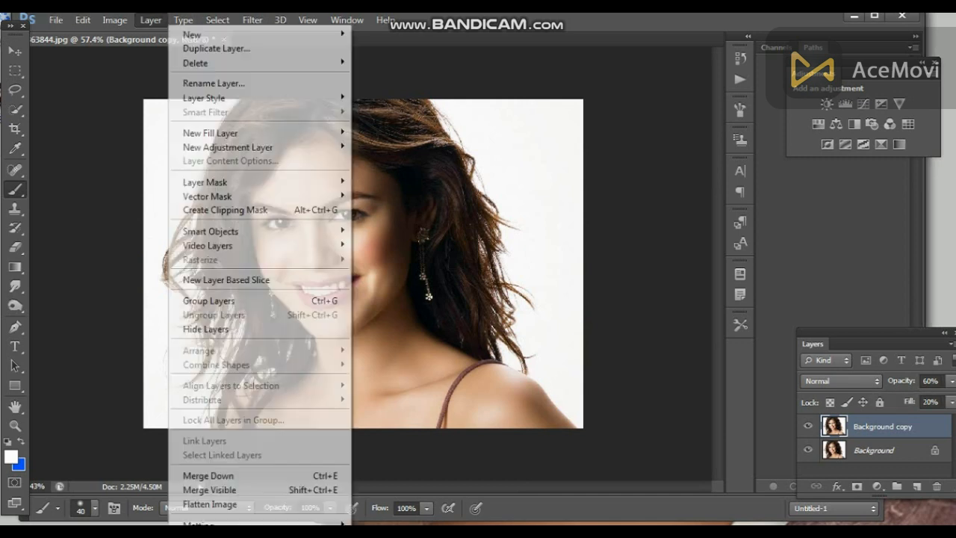
click(194, 476)
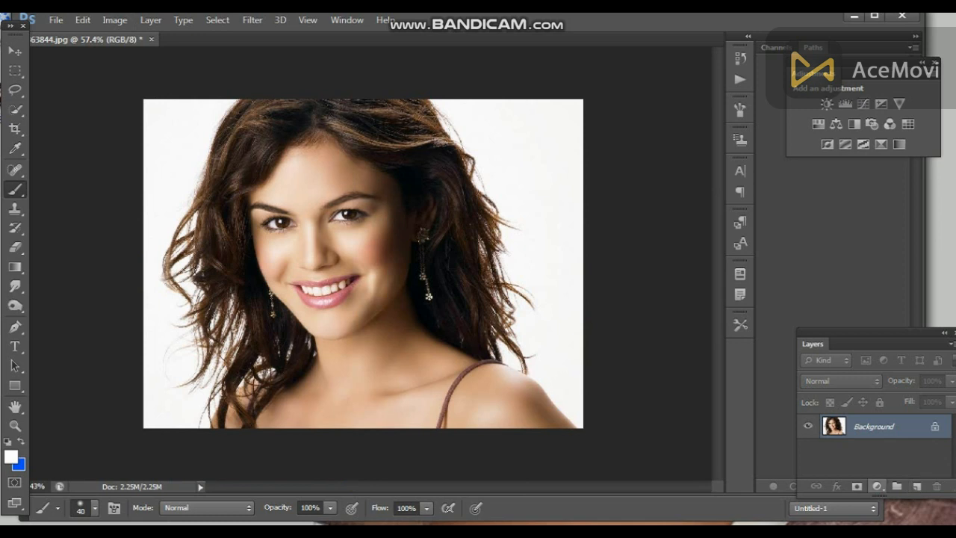
Add a Curves adjustment layer and raise the middle of the RGB curve slightly to brighten the portrait
click(878, 487)
click(888, 249)
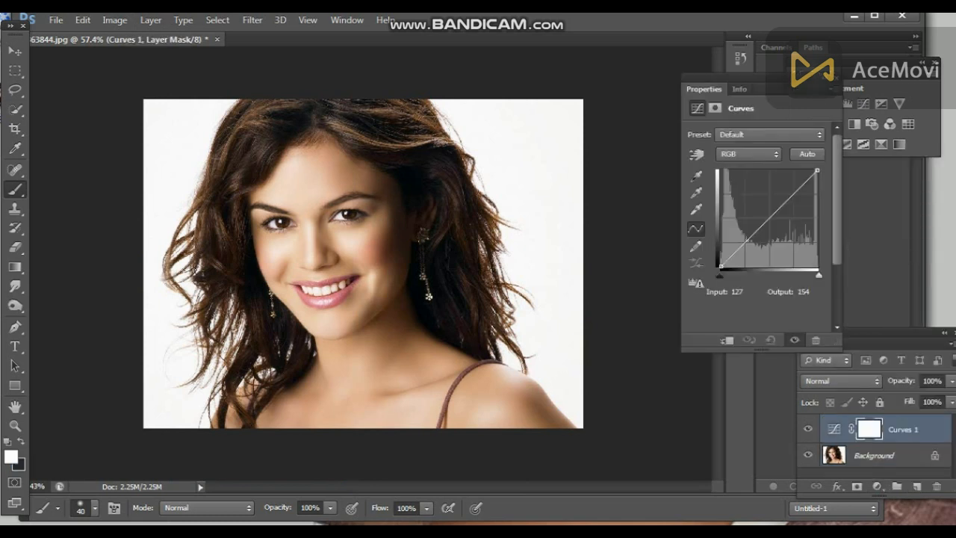
mouse_move(770, 218)
mouse_down()
mouse_move(768, 209)
mouse_move(760, 217)
mouse_up()
Flatten the Curves adjustment into the image and save the file
click(151, 20)
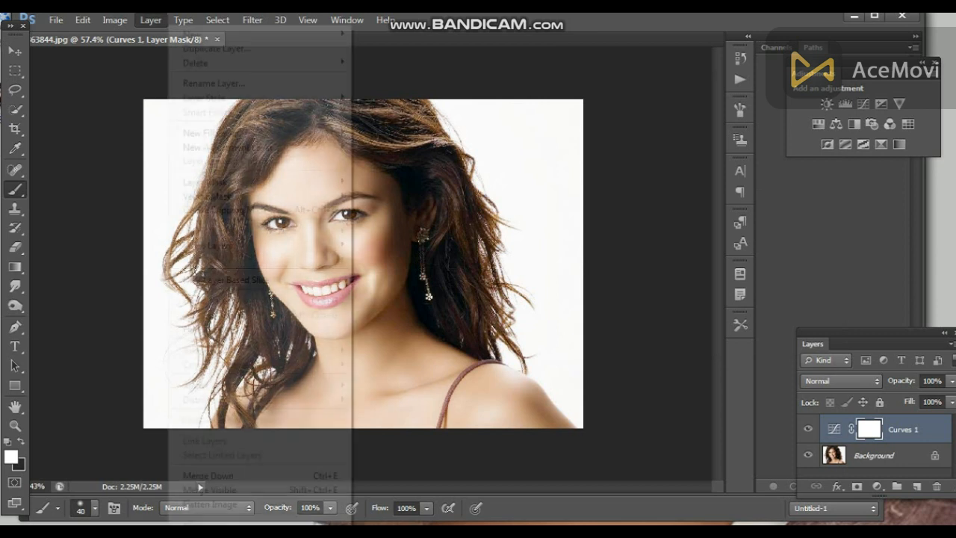
click(209, 503)
key(l)
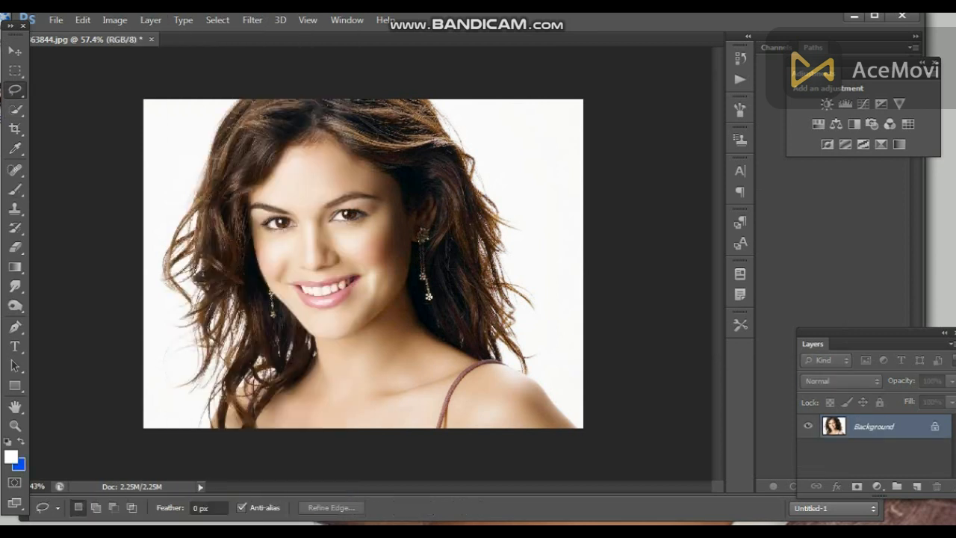
scroll(364, 263, down, 6)
key(ctrl+s)
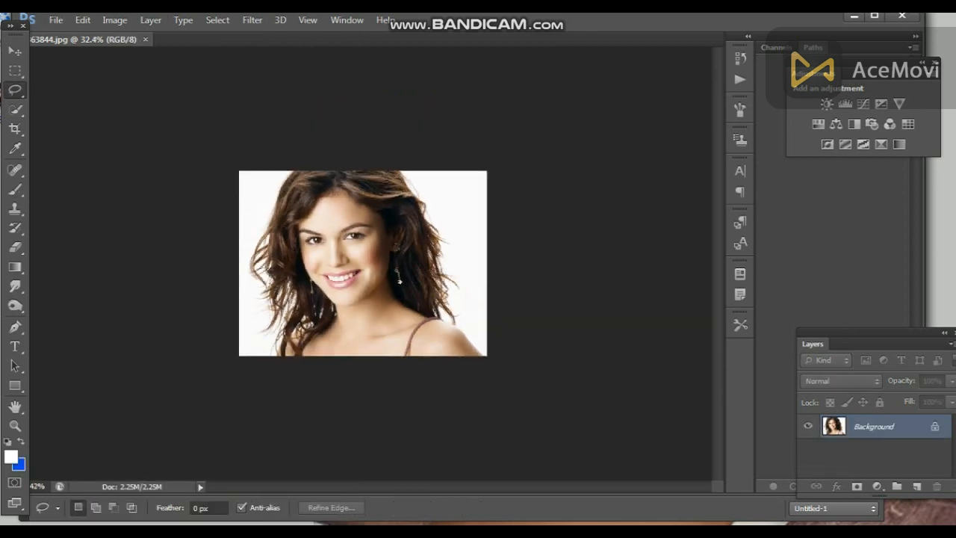
scroll(363, 263, up, 5)
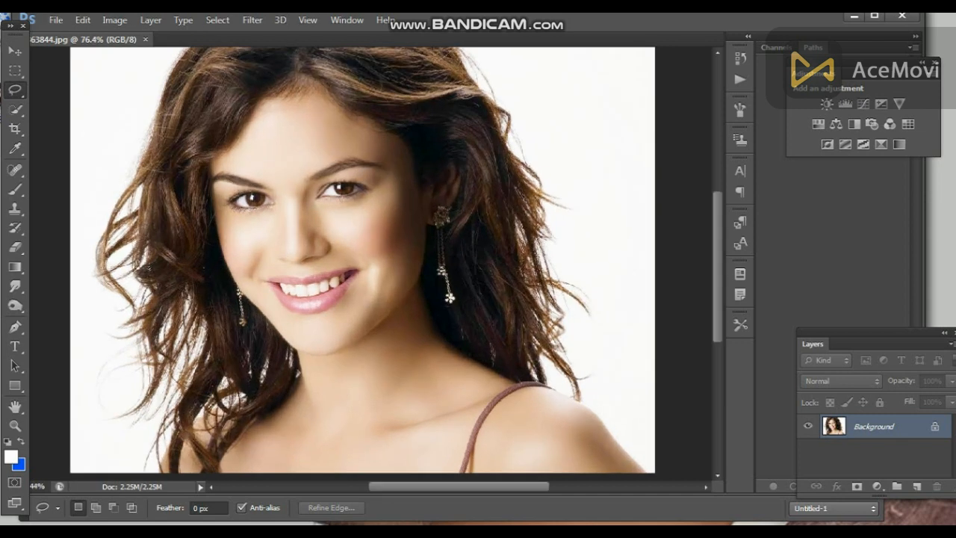
Create a new empty layer above the background and set the soft brush to 67 px at 0% hardness
key(b)
scroll(364, 260, down, 2)
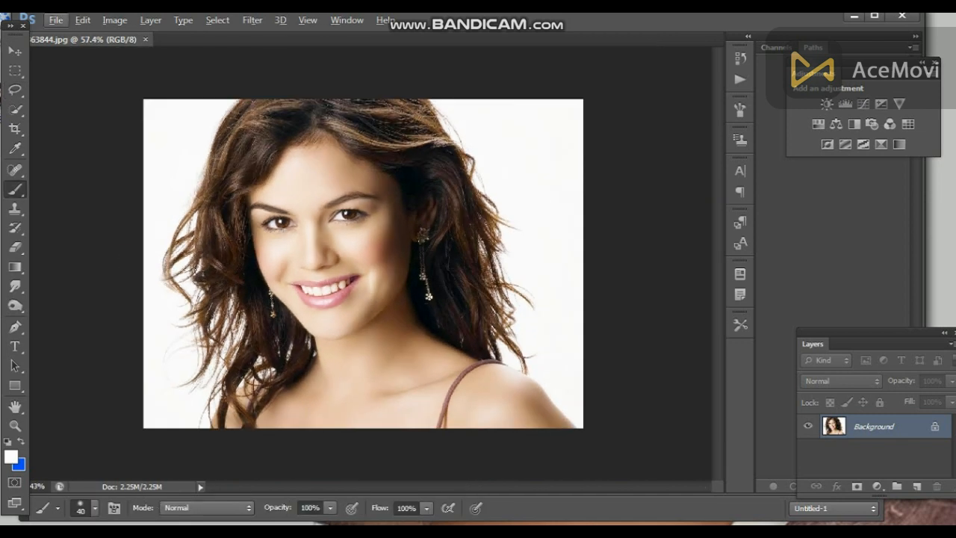
drag(212, 185, 182, 233)
key(ctrl+z)
click(918, 486)
right_click(455, 201)
drag(498, 239, 516, 239)
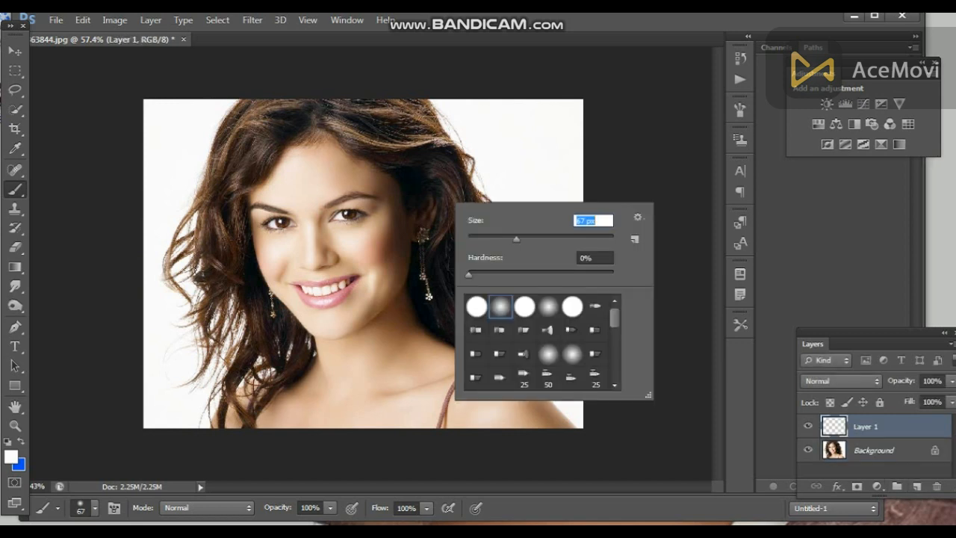
key(Return)
Paint white over the hair on the shorter-earring side of the face and set the new layer to Soft Light
drag(223, 159, 176, 254)
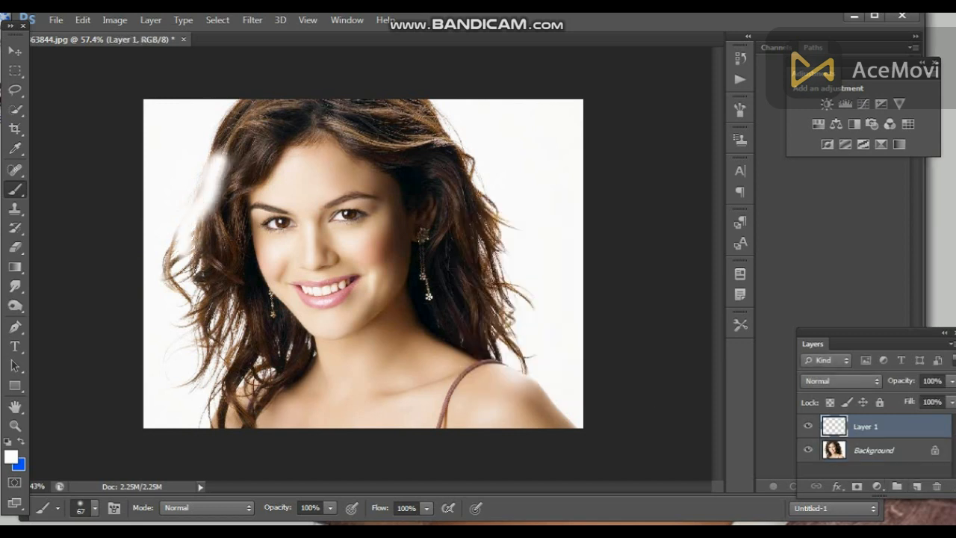
key(ctrl+z)
scroll(363, 261, up, 2)
mouse_move(202, 112)
mouse_down()
mouse_move(180, 174)
mouse_move(179, 217)
mouse_move(215, 288)
mouse_move(226, 344)
mouse_move(198, 321)
mouse_move(168, 221)
mouse_up()
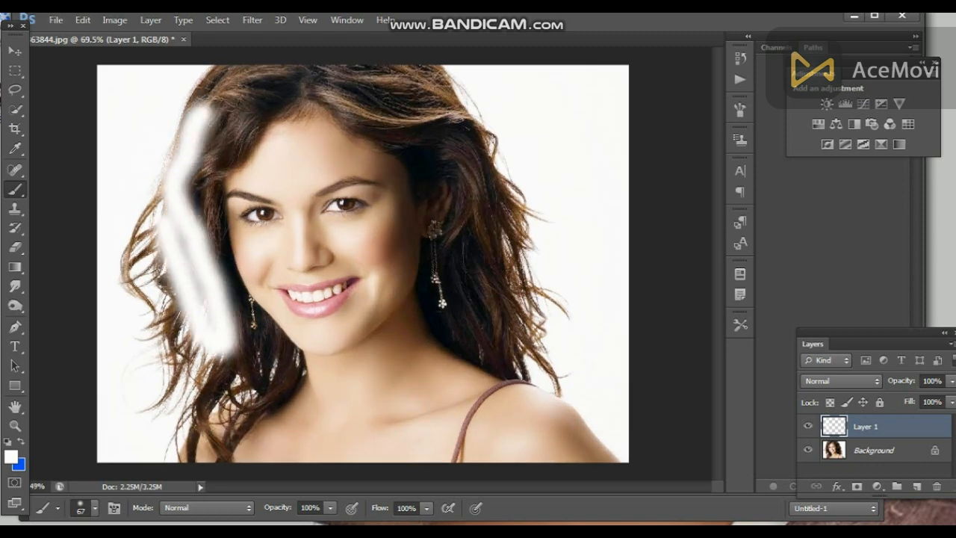
click(841, 381)
click(821, 188)
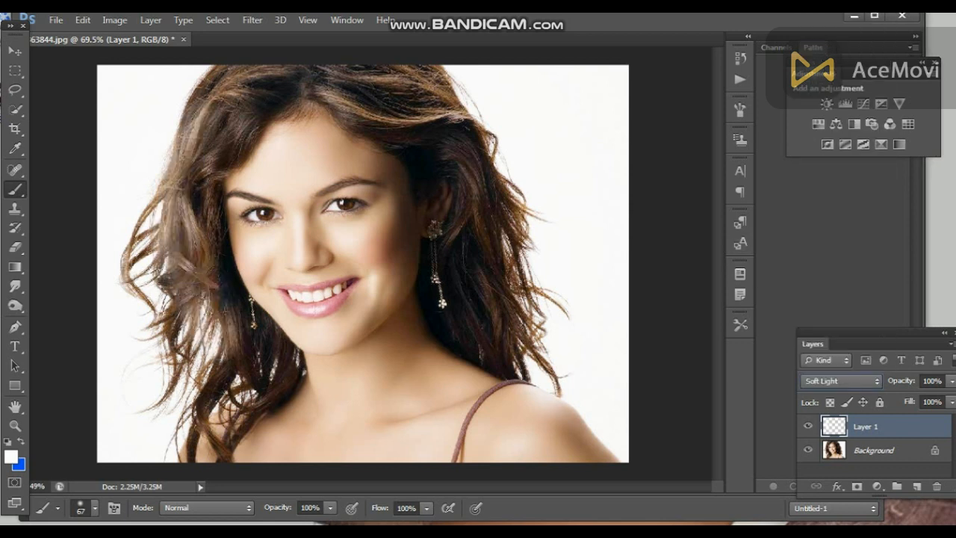
Brush white over the outer strands and lower lengths of the hair on the shorter-earring side down to the shoulder
mouse_move(153, 191)
mouse_down()
mouse_move(139, 279)
mouse_move(138, 256)
mouse_move(142, 247)
mouse_move(152, 265)
mouse_move(148, 306)
mouse_move(167, 359)
mouse_move(160, 396)
mouse_move(180, 313)
mouse_move(175, 147)
mouse_move(196, 89)
mouse_up()
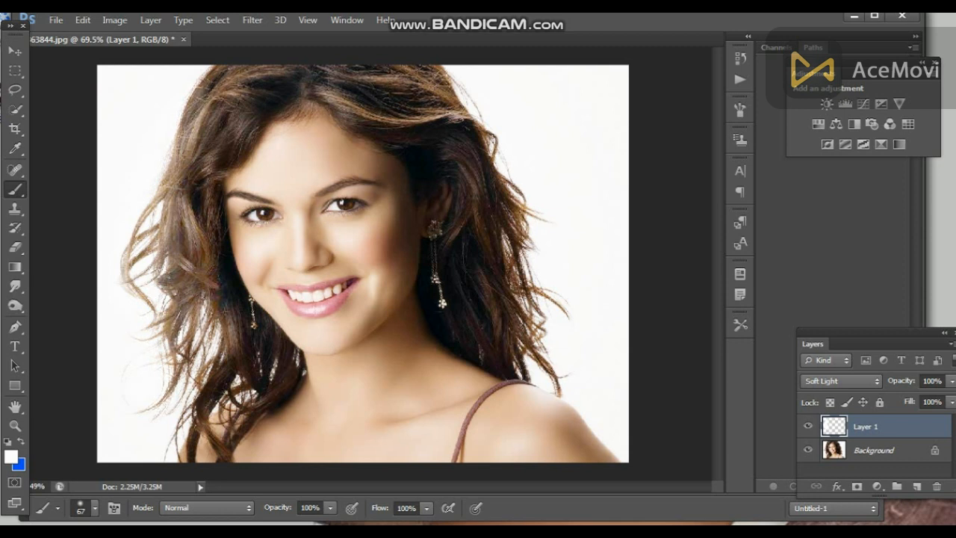
drag(183, 351, 189, 412)
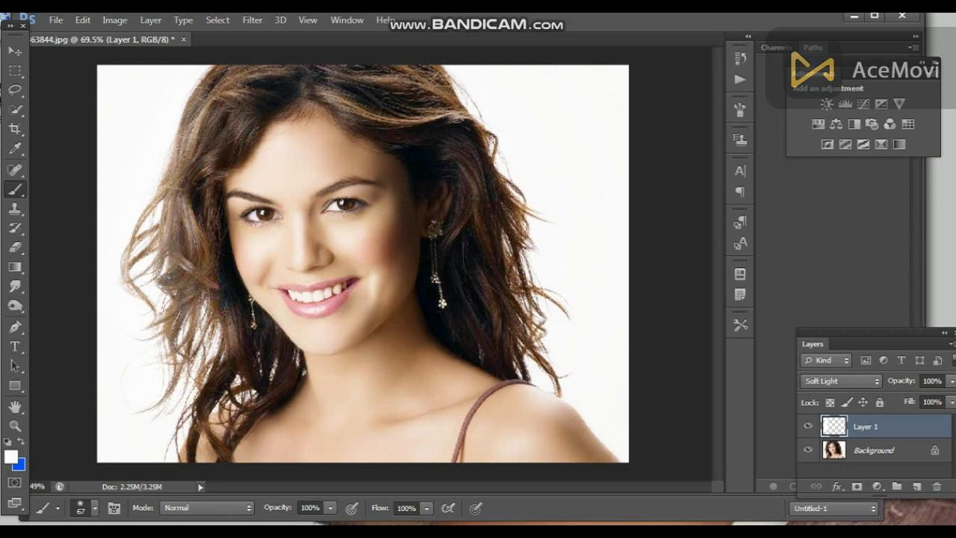
mouse_move(189, 181)
mouse_down()
mouse_move(251, 352)
mouse_move(224, 248)
mouse_move(235, 362)
mouse_move(203, 428)
mouse_up()
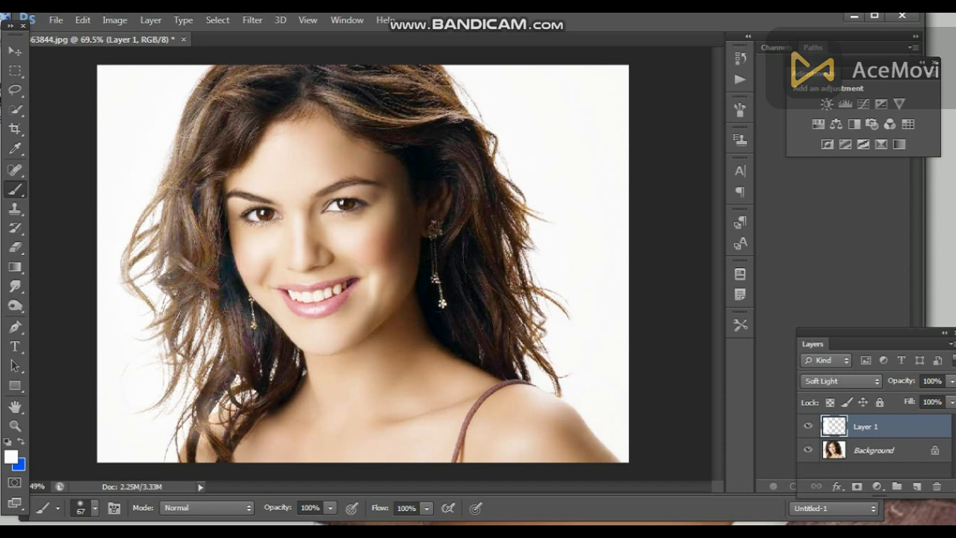
Brush white highlights over the hair at the crown above the forehead
scroll(213, 424, down, 5)
scroll(363, 264, up, 2)
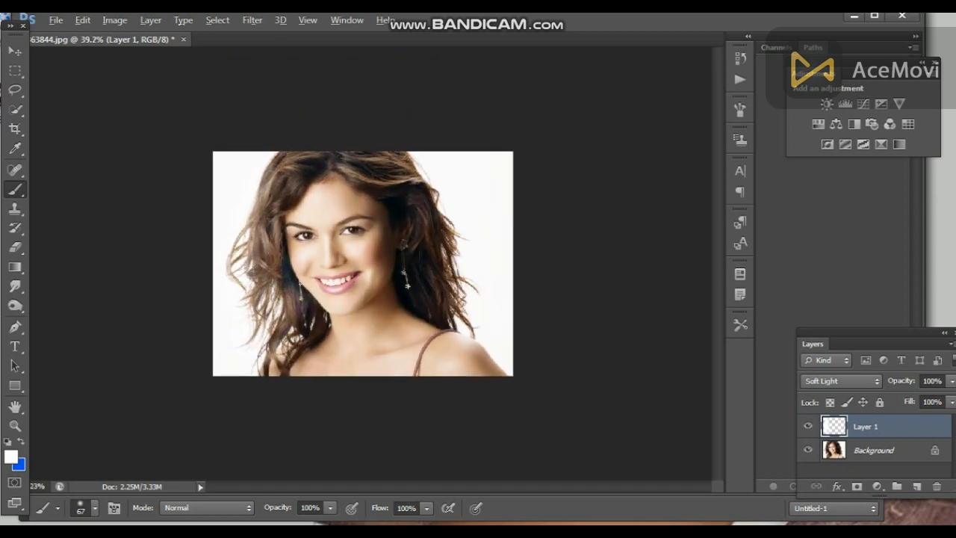
mouse_move(308, 151)
mouse_down()
mouse_move(278, 162)
mouse_move(267, 205)
mouse_move(271, 183)
mouse_up()
mouse_move(308, 154)
mouse_down()
mouse_move(283, 191)
mouse_move(315, 147)
mouse_move(292, 144)
mouse_up()
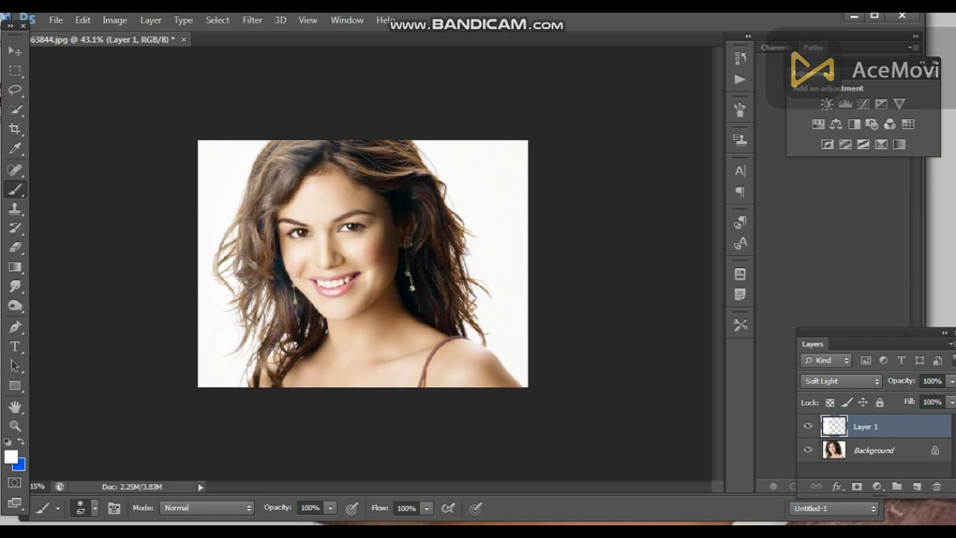
Enlarge the soft brush to 110 px and paint white over the front and lower hair on the shorter-earring side
scroll(363, 264, up, 1)
right_click(244, 141)
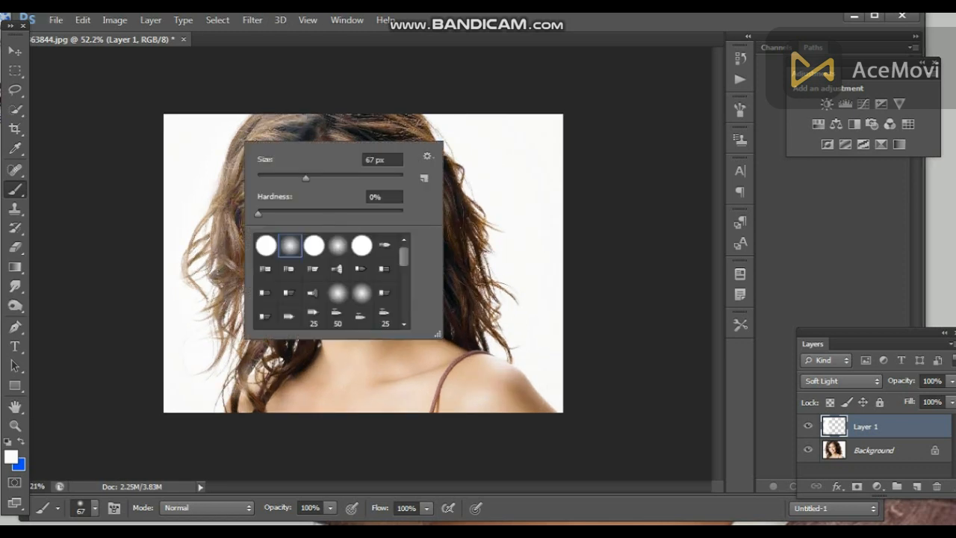
click(333, 177)
key(Return)
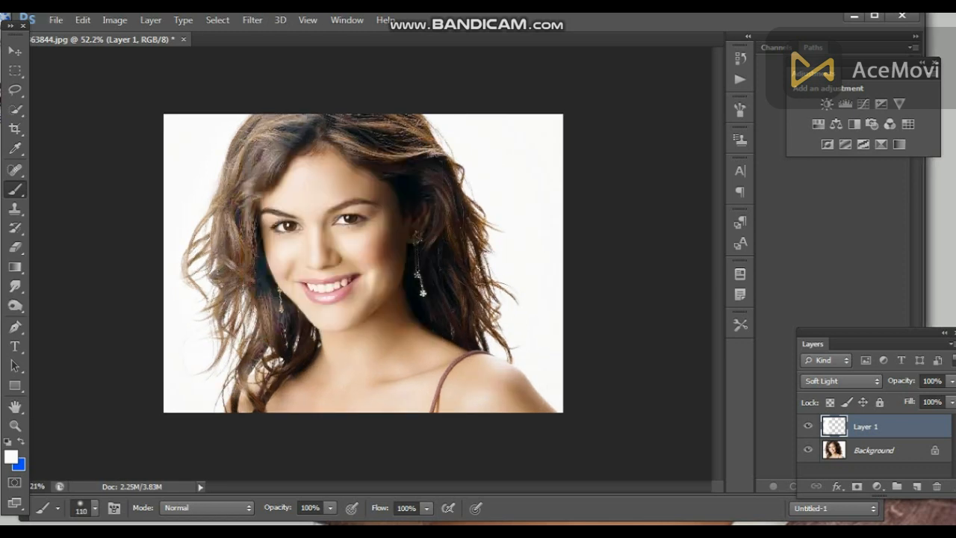
drag(287, 159, 267, 198)
mouse_move(258, 309)
mouse_down()
mouse_move(264, 340)
mouse_move(286, 360)
mouse_move(249, 399)
mouse_move(232, 343)
mouse_up()
Flatten the Soft Light hair layer and the background into a single background layer
scroll(364, 263, down, 1)
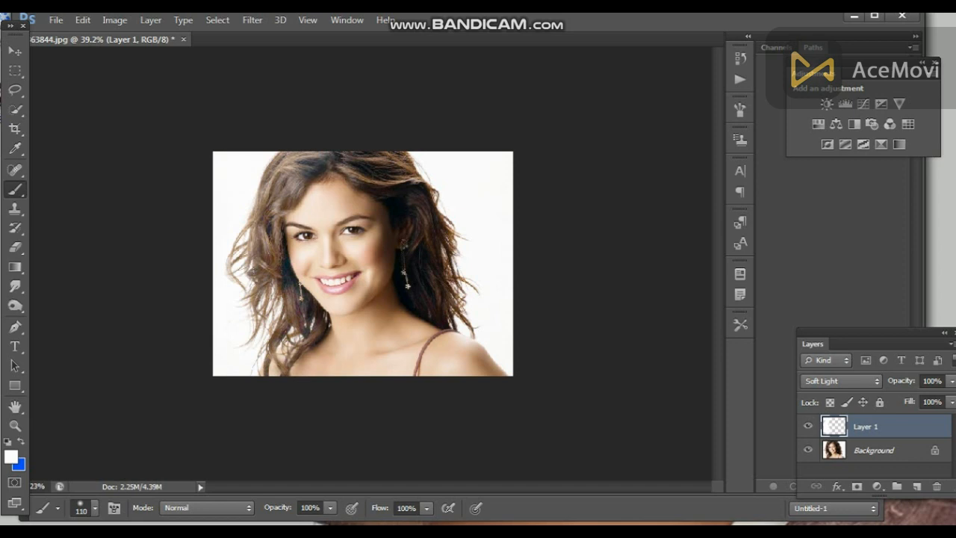
click(150, 19)
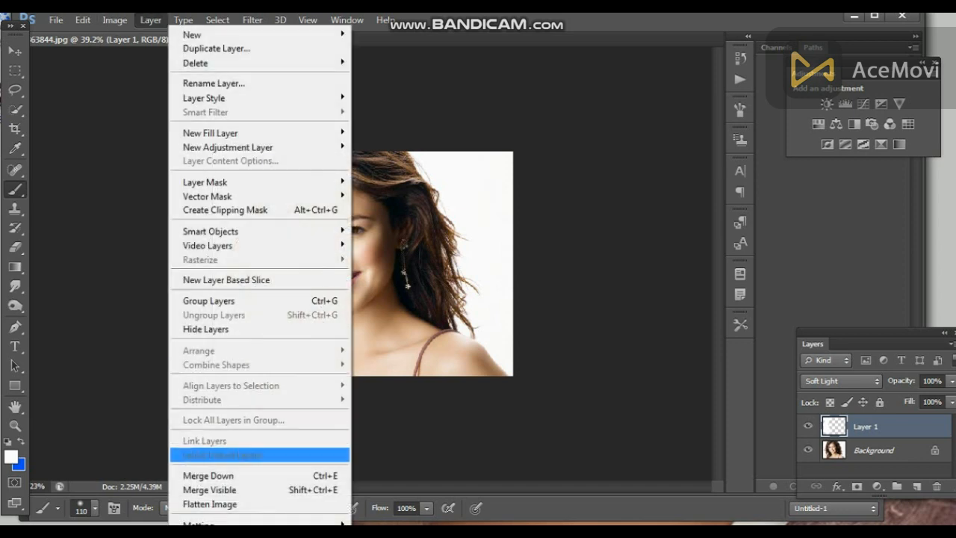
click(217, 504)
Add a Curves adjustment layer above the background and lift the RGB midtones with a point at input 150, output 166
scroll(363, 263, up, 1)
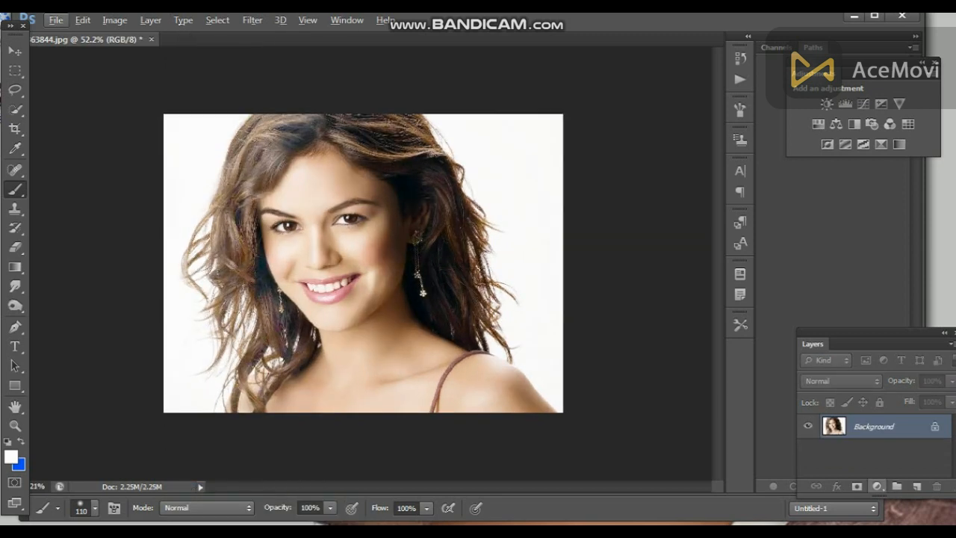
click(877, 486)
click(888, 252)
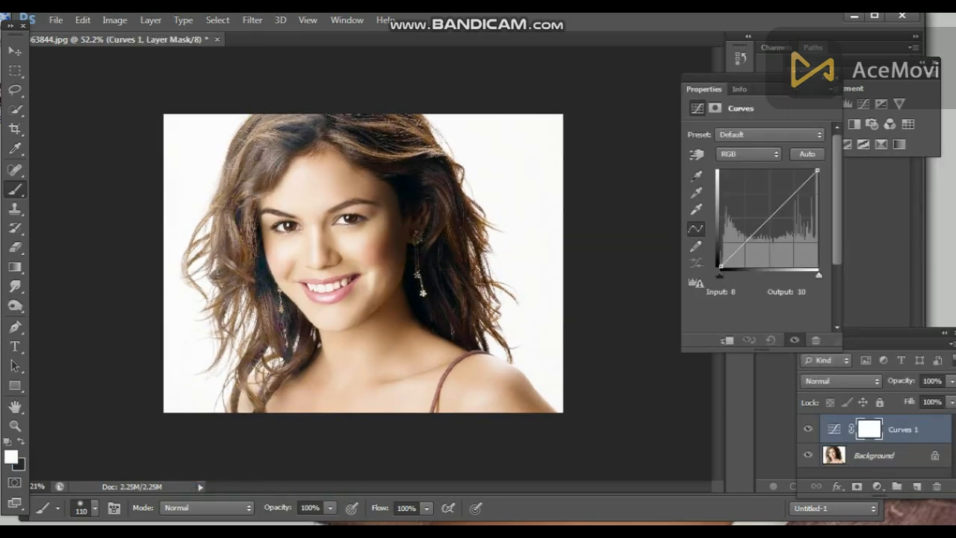
drag(725, 277, 720, 277)
drag(778, 211, 778, 203)
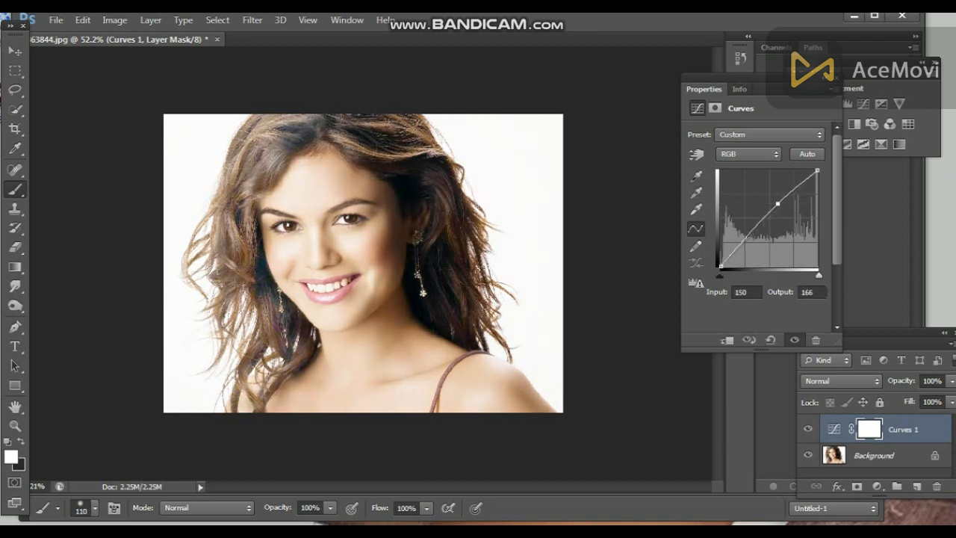
mouse_move(719, 277)
mouse_down()
mouse_move(728, 276)
mouse_move(719, 276)
mouse_up()
click(836, 78)
Step back through the last two edits made to the Curves adjustment
key(ctrl+alt+z)
key(ctrl+alt+z)
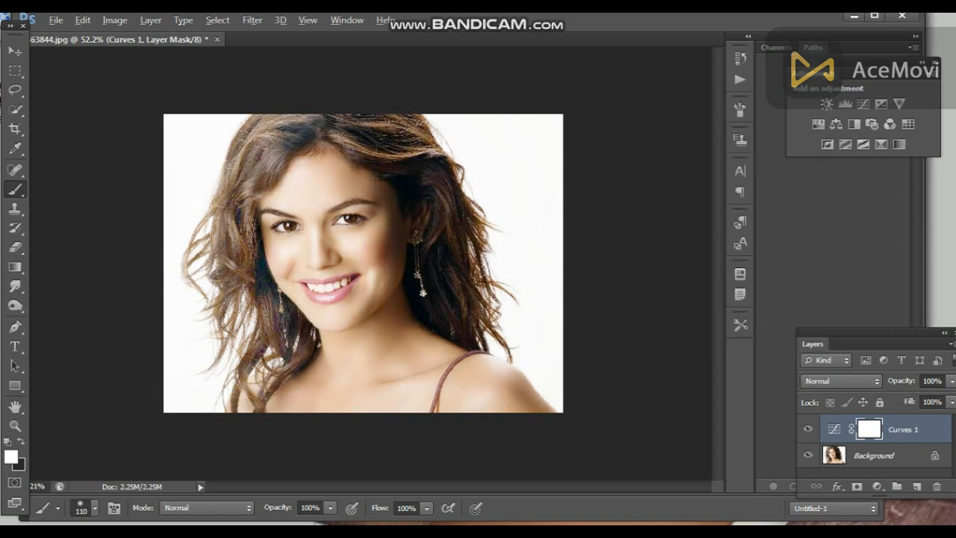